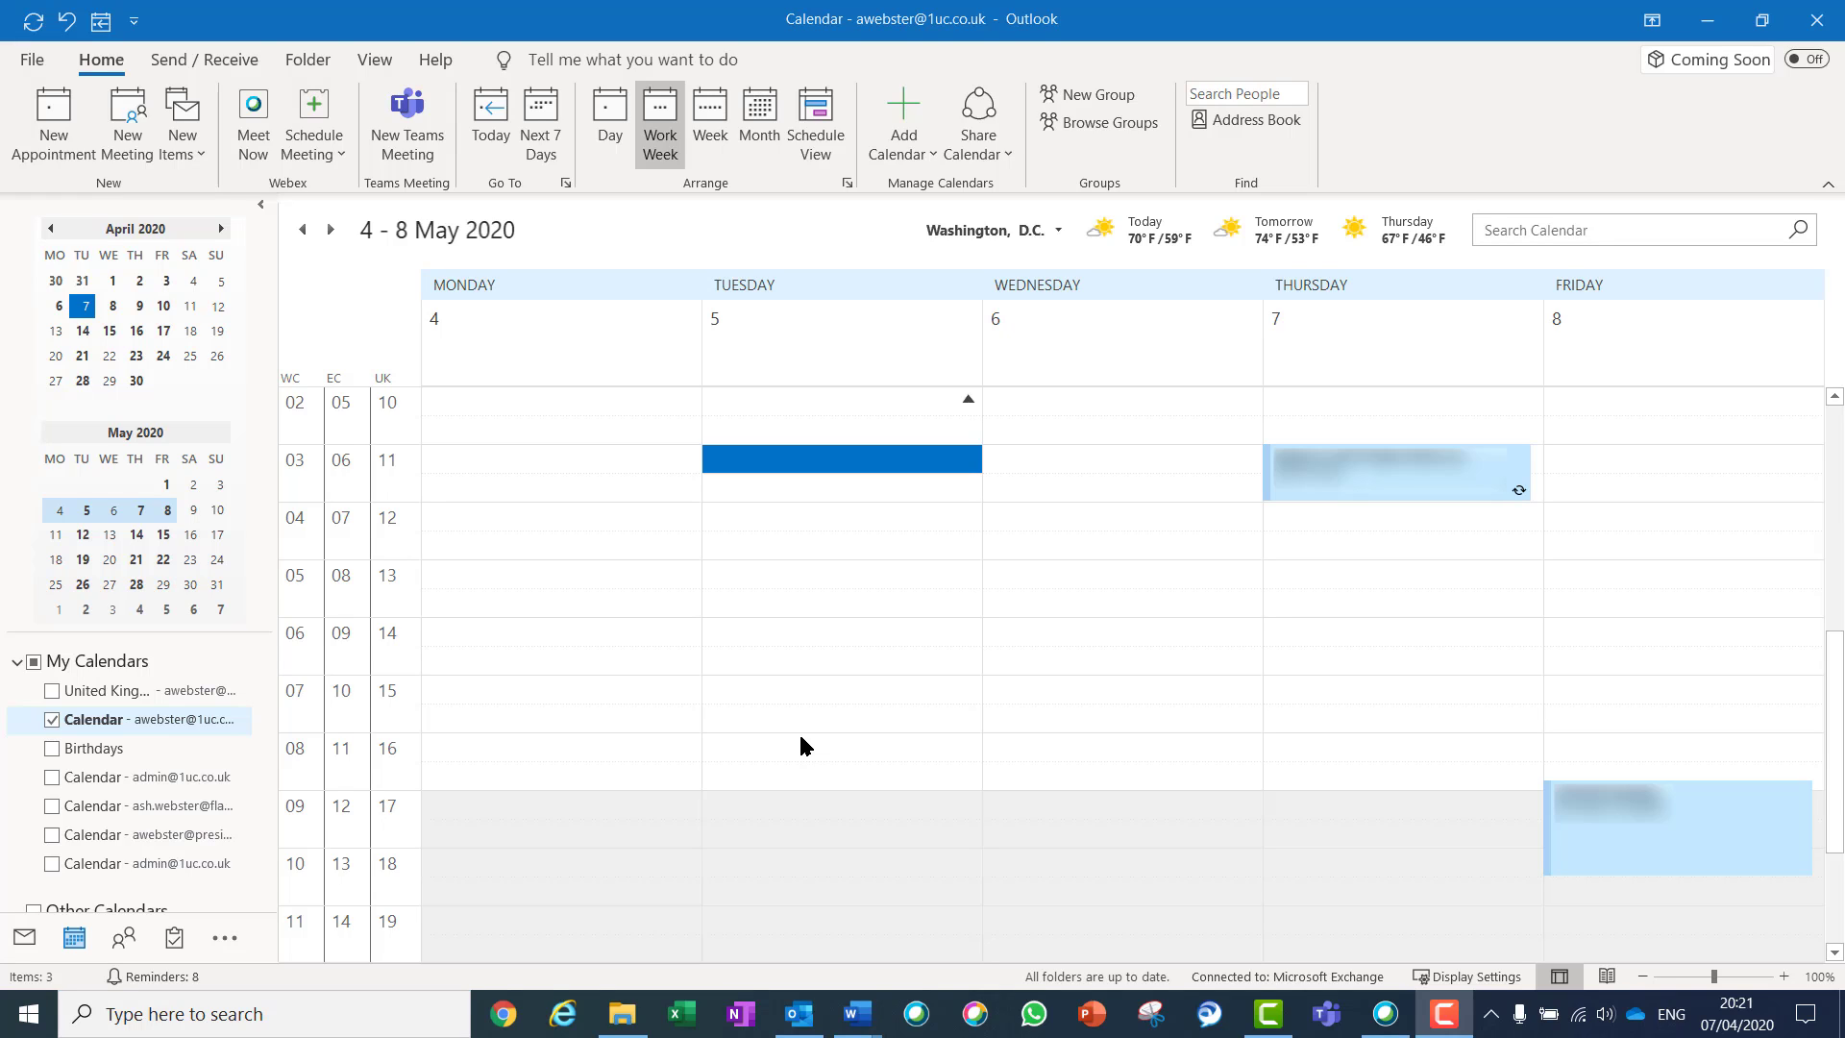
Make a Tue 05/05 11:00–11:30 Outlook appointment a Teams meeting and bring up its options page in Chrome
{"action": "double_click", "coordinate": [780, 461]}
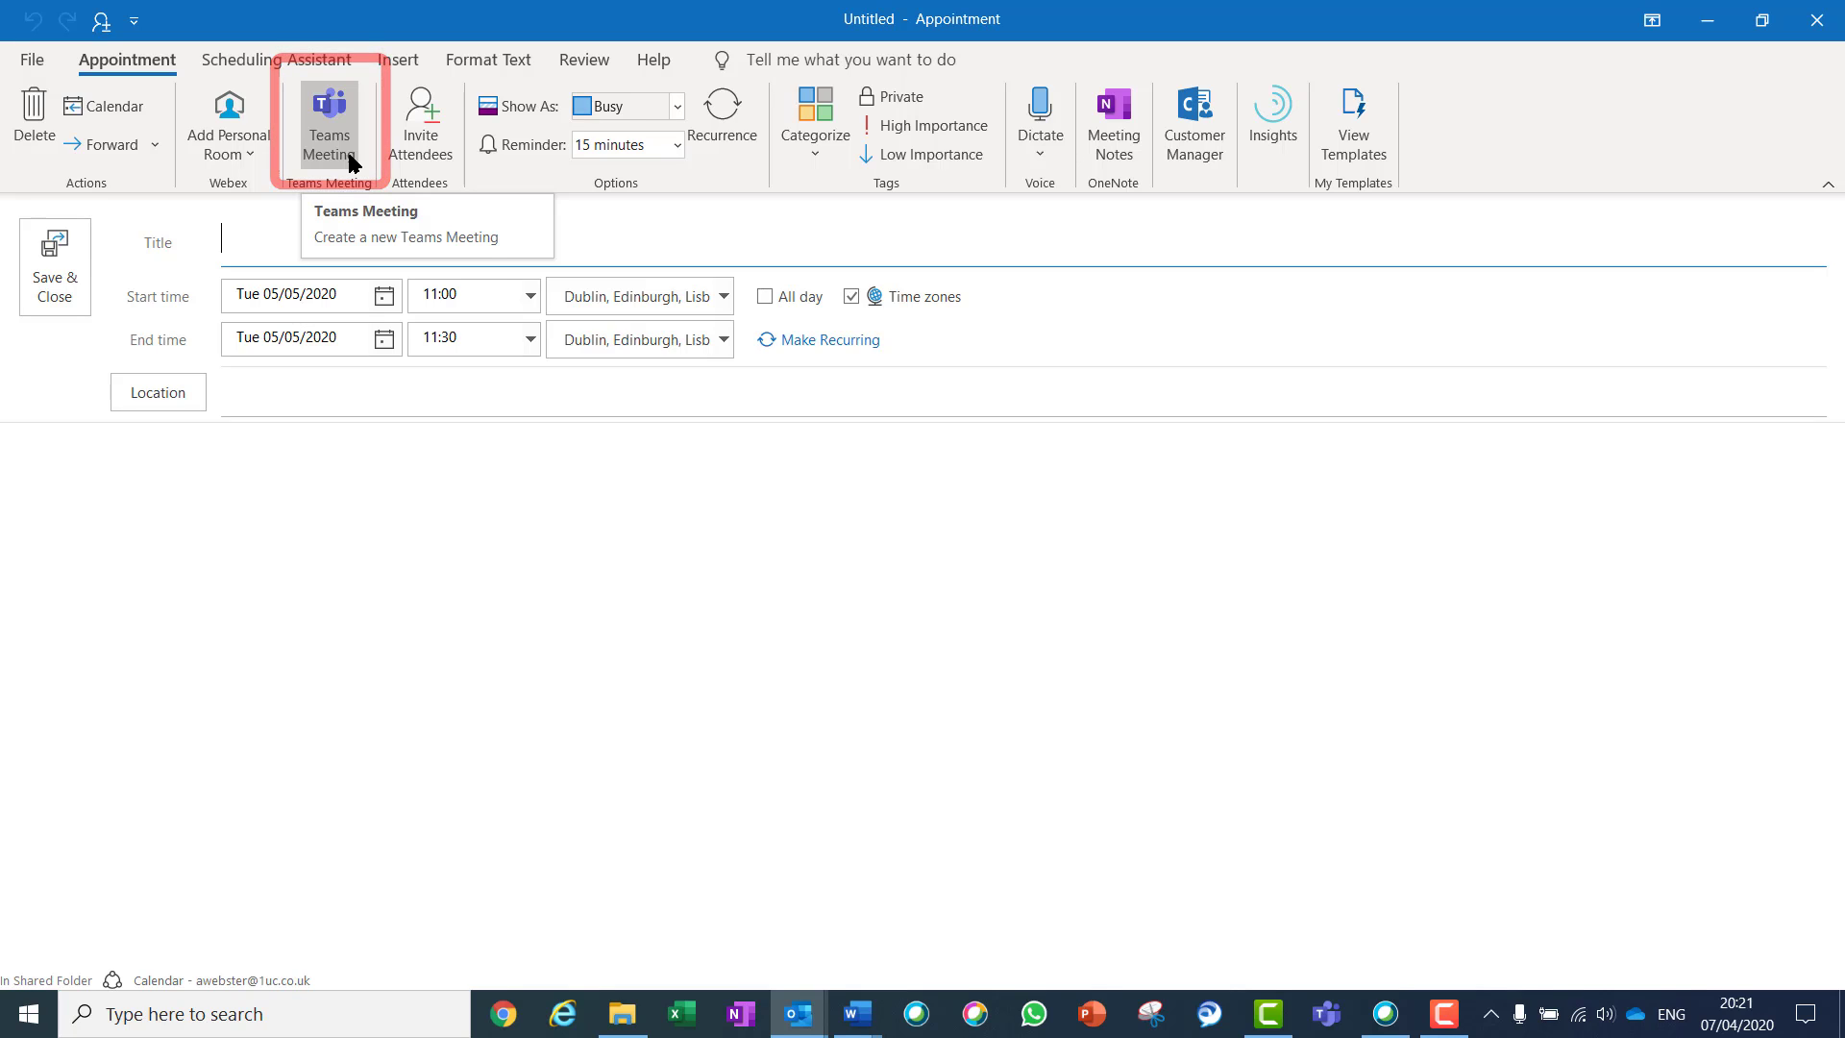
{"action": "left_click", "coordinate": [351, 161]}
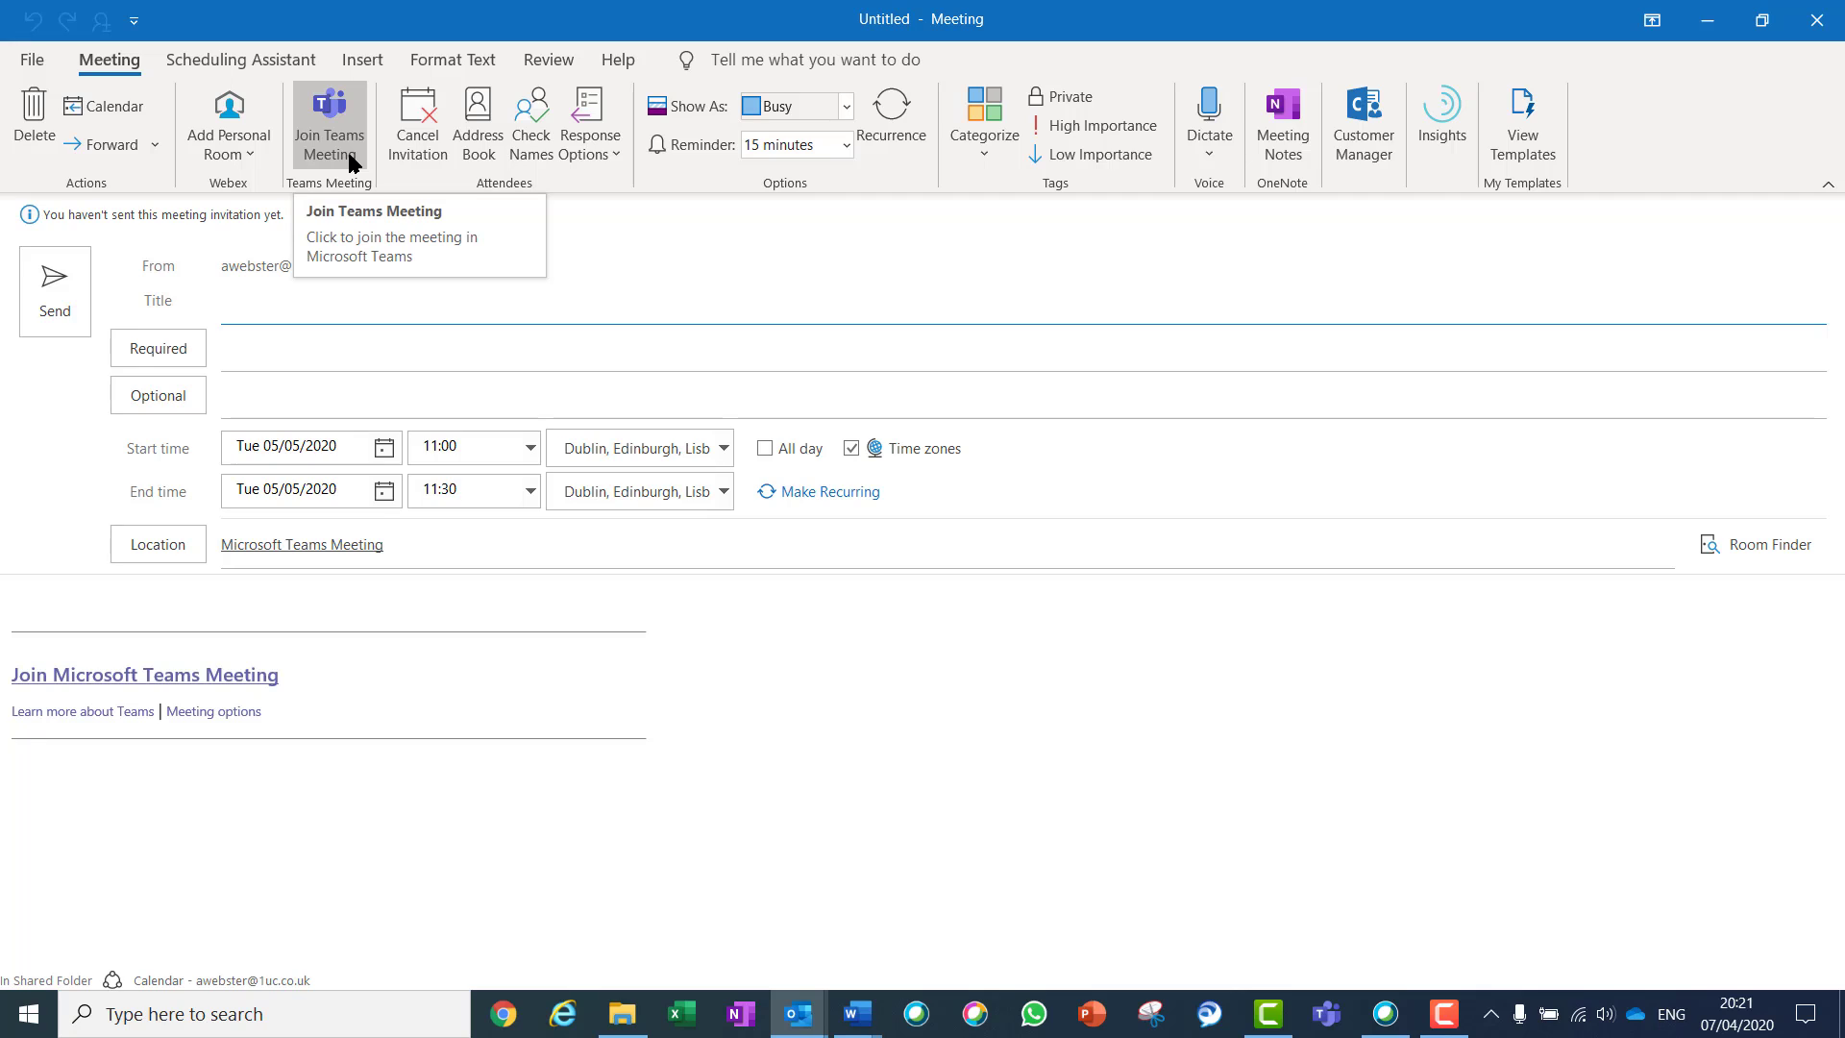
{"action": "left_click", "coordinate": [214, 713]}
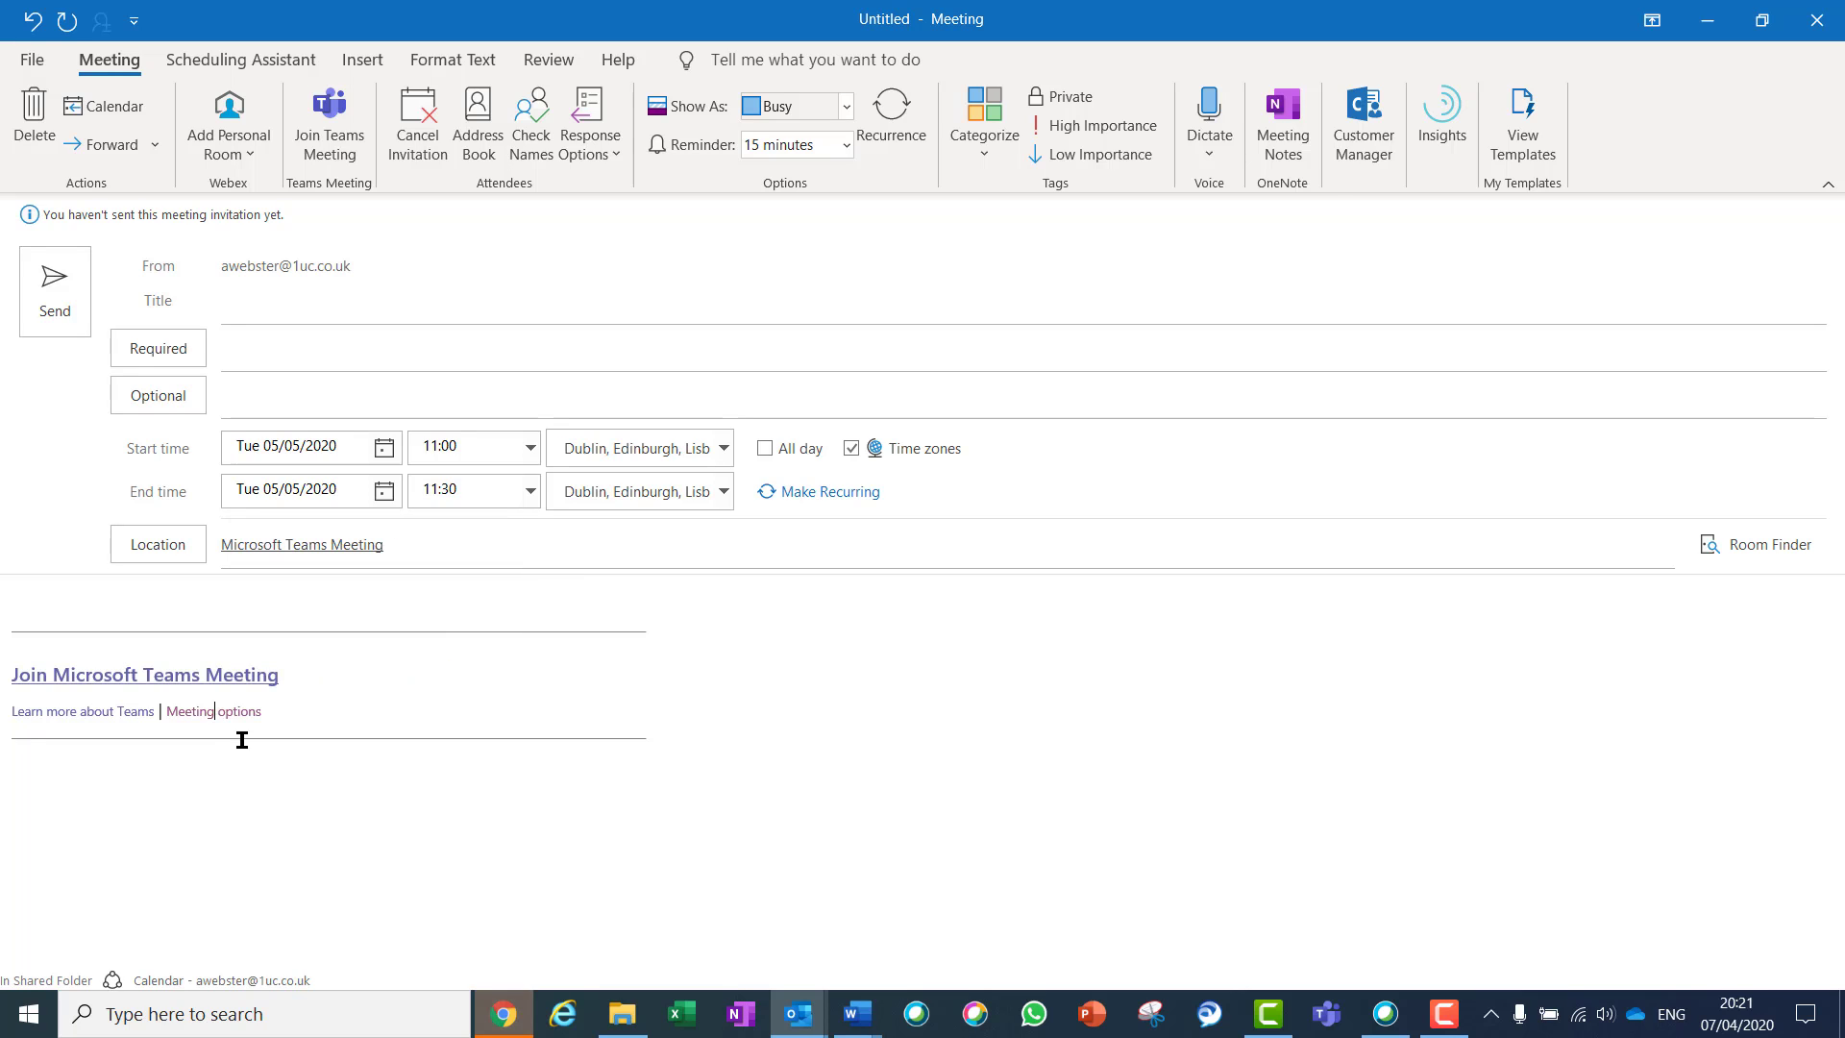
{"action": "left_click", "coordinate": [496, 1011]}
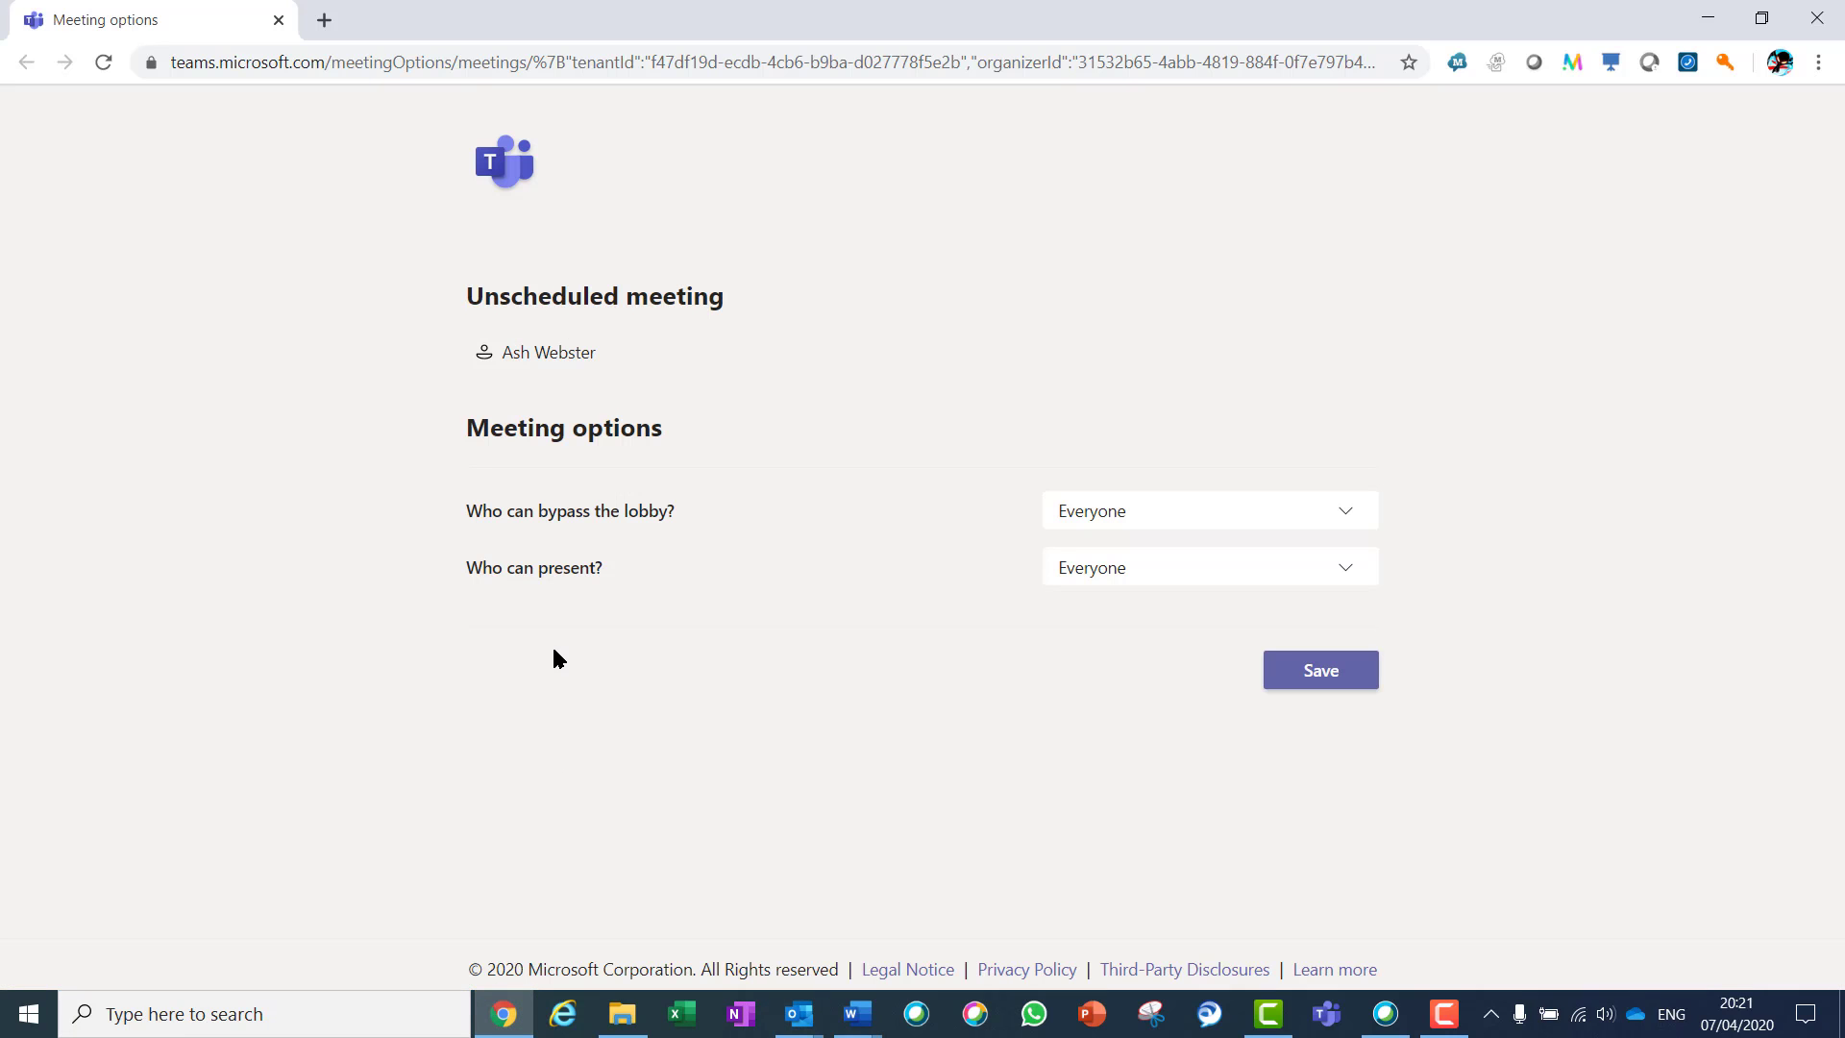
Restrict lobby bypass to People in my organization and presenting to Only me, save, and close Chrome
{"action": "left_click", "coordinate": [1322, 512]}
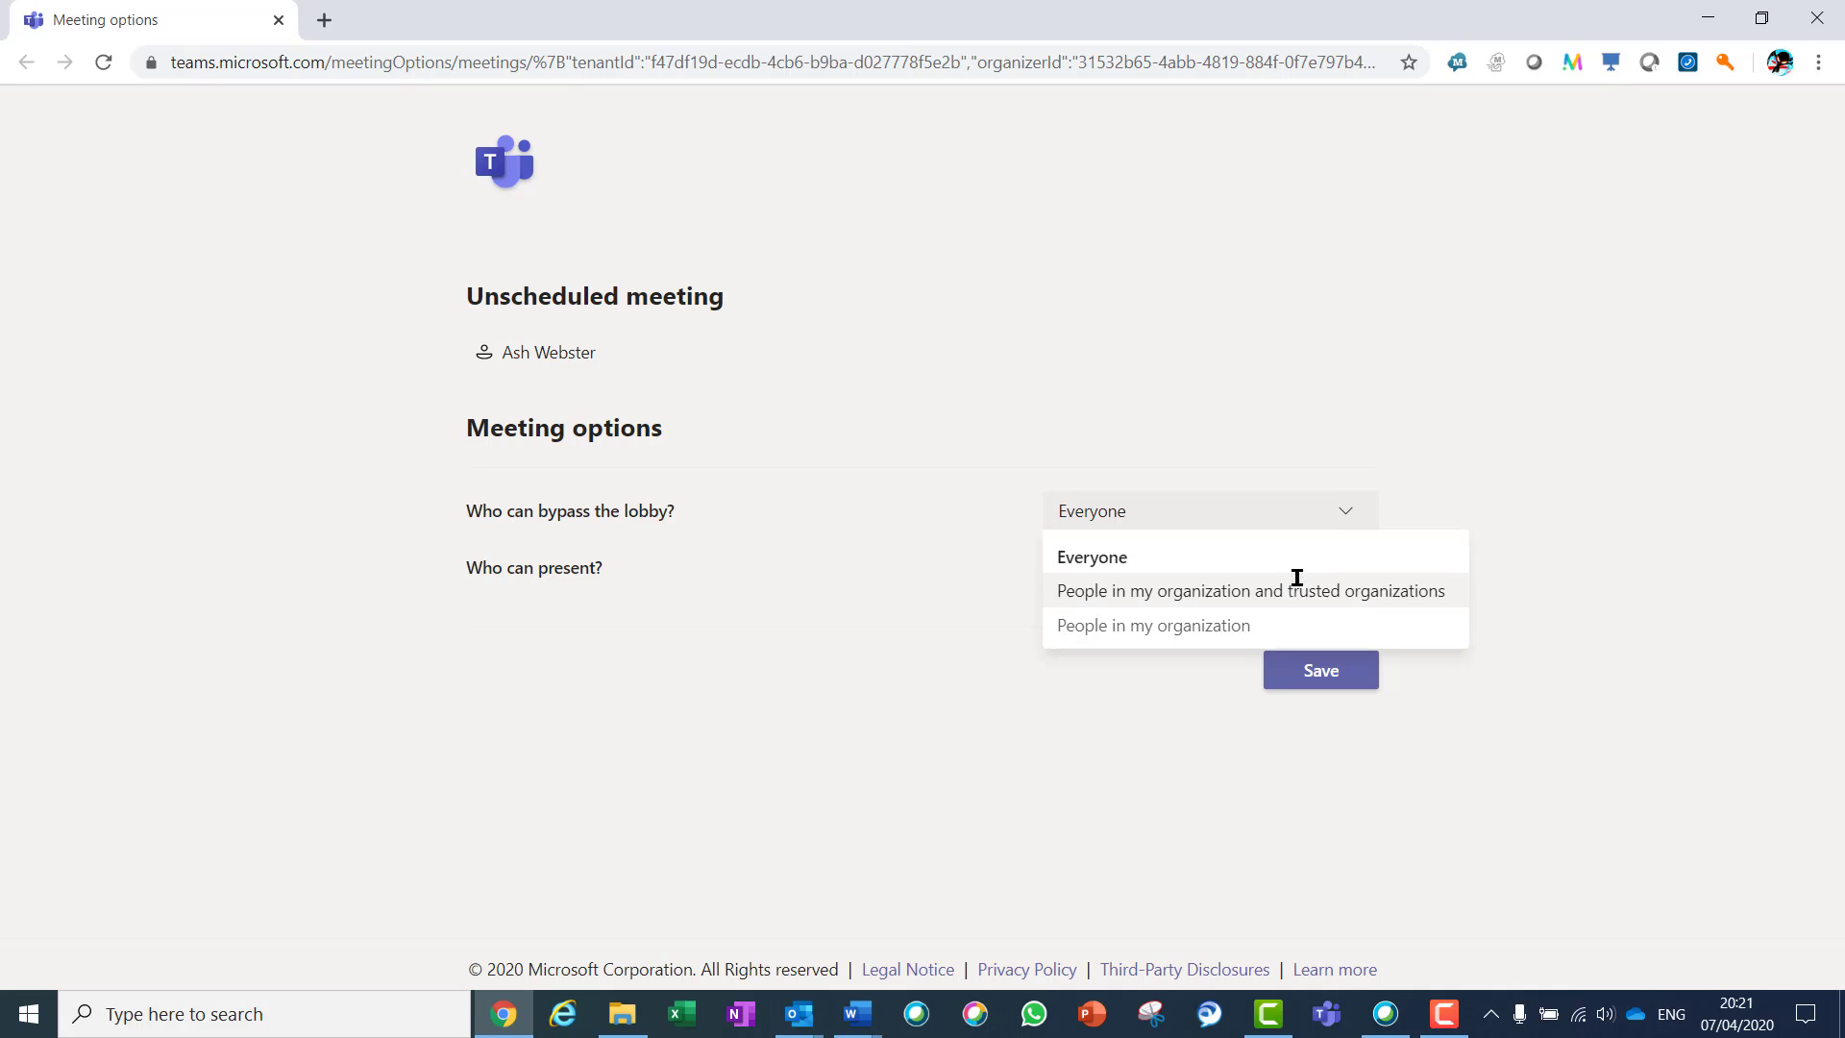
{"action": "left_click", "coordinate": [1249, 626]}
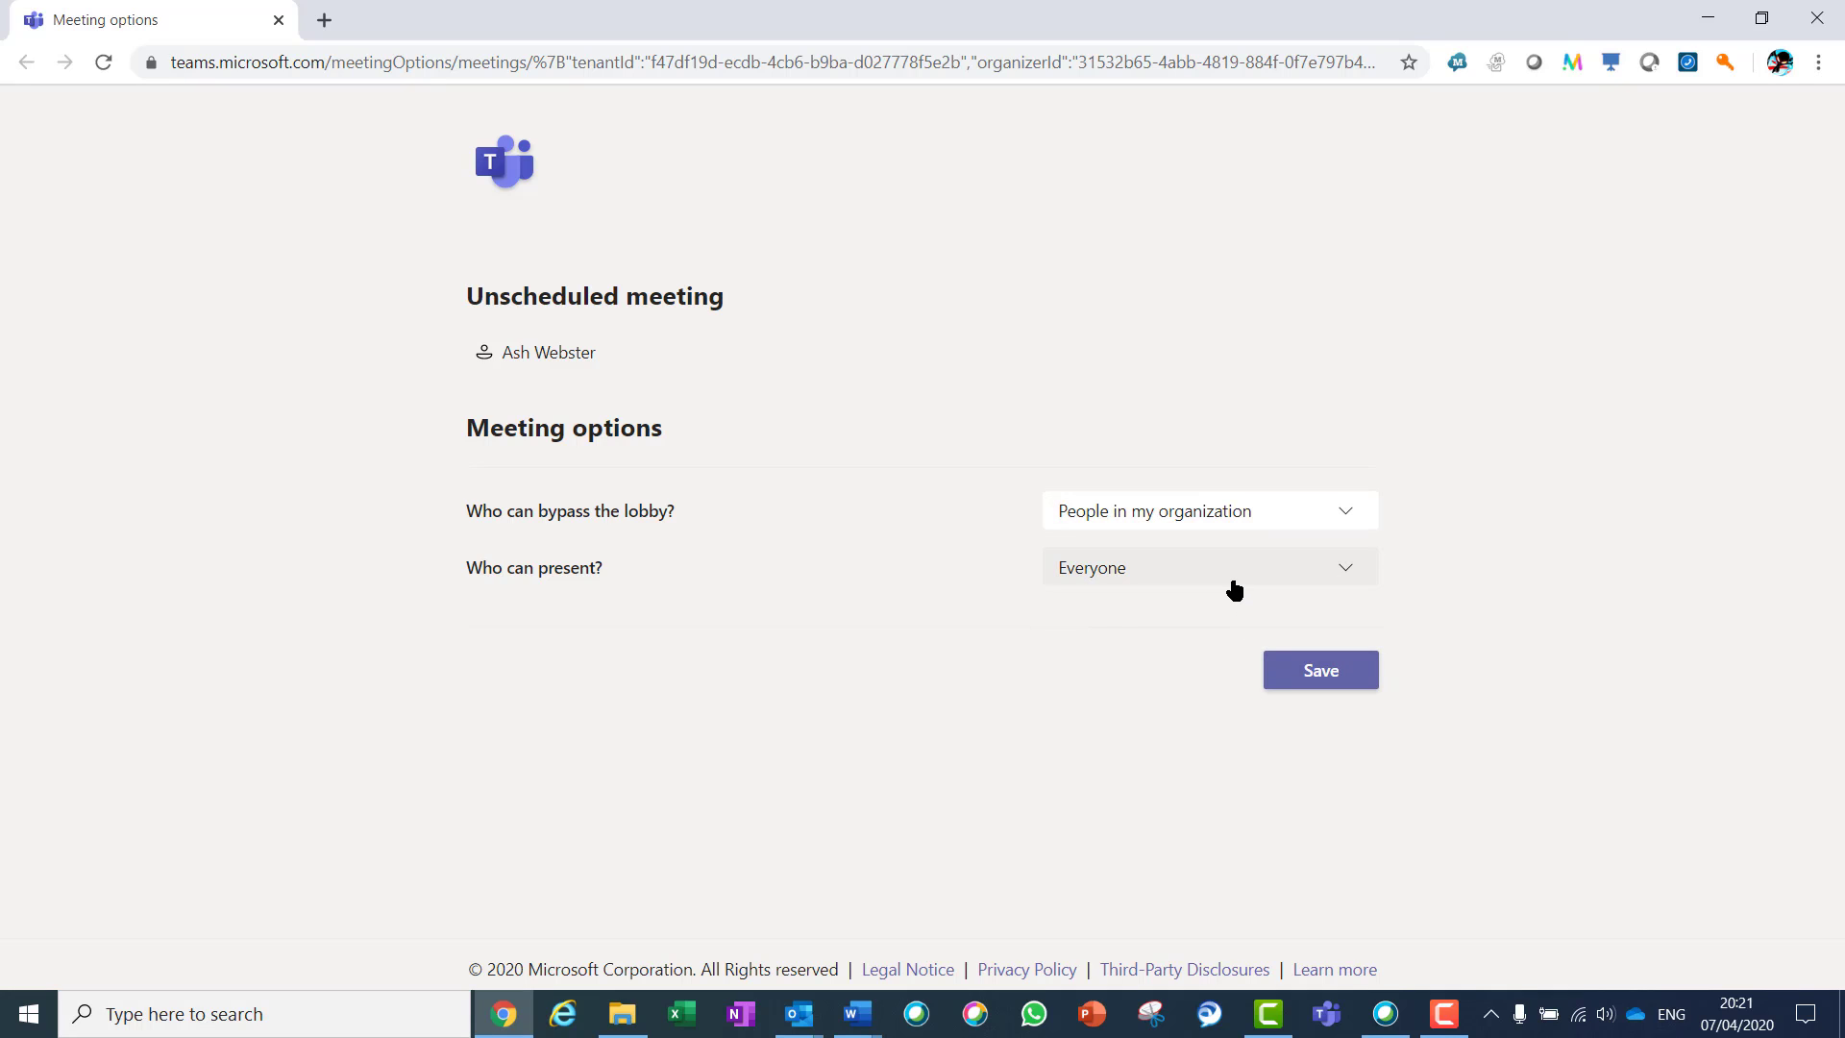
{"action": "left_click", "coordinate": [1233, 582]}
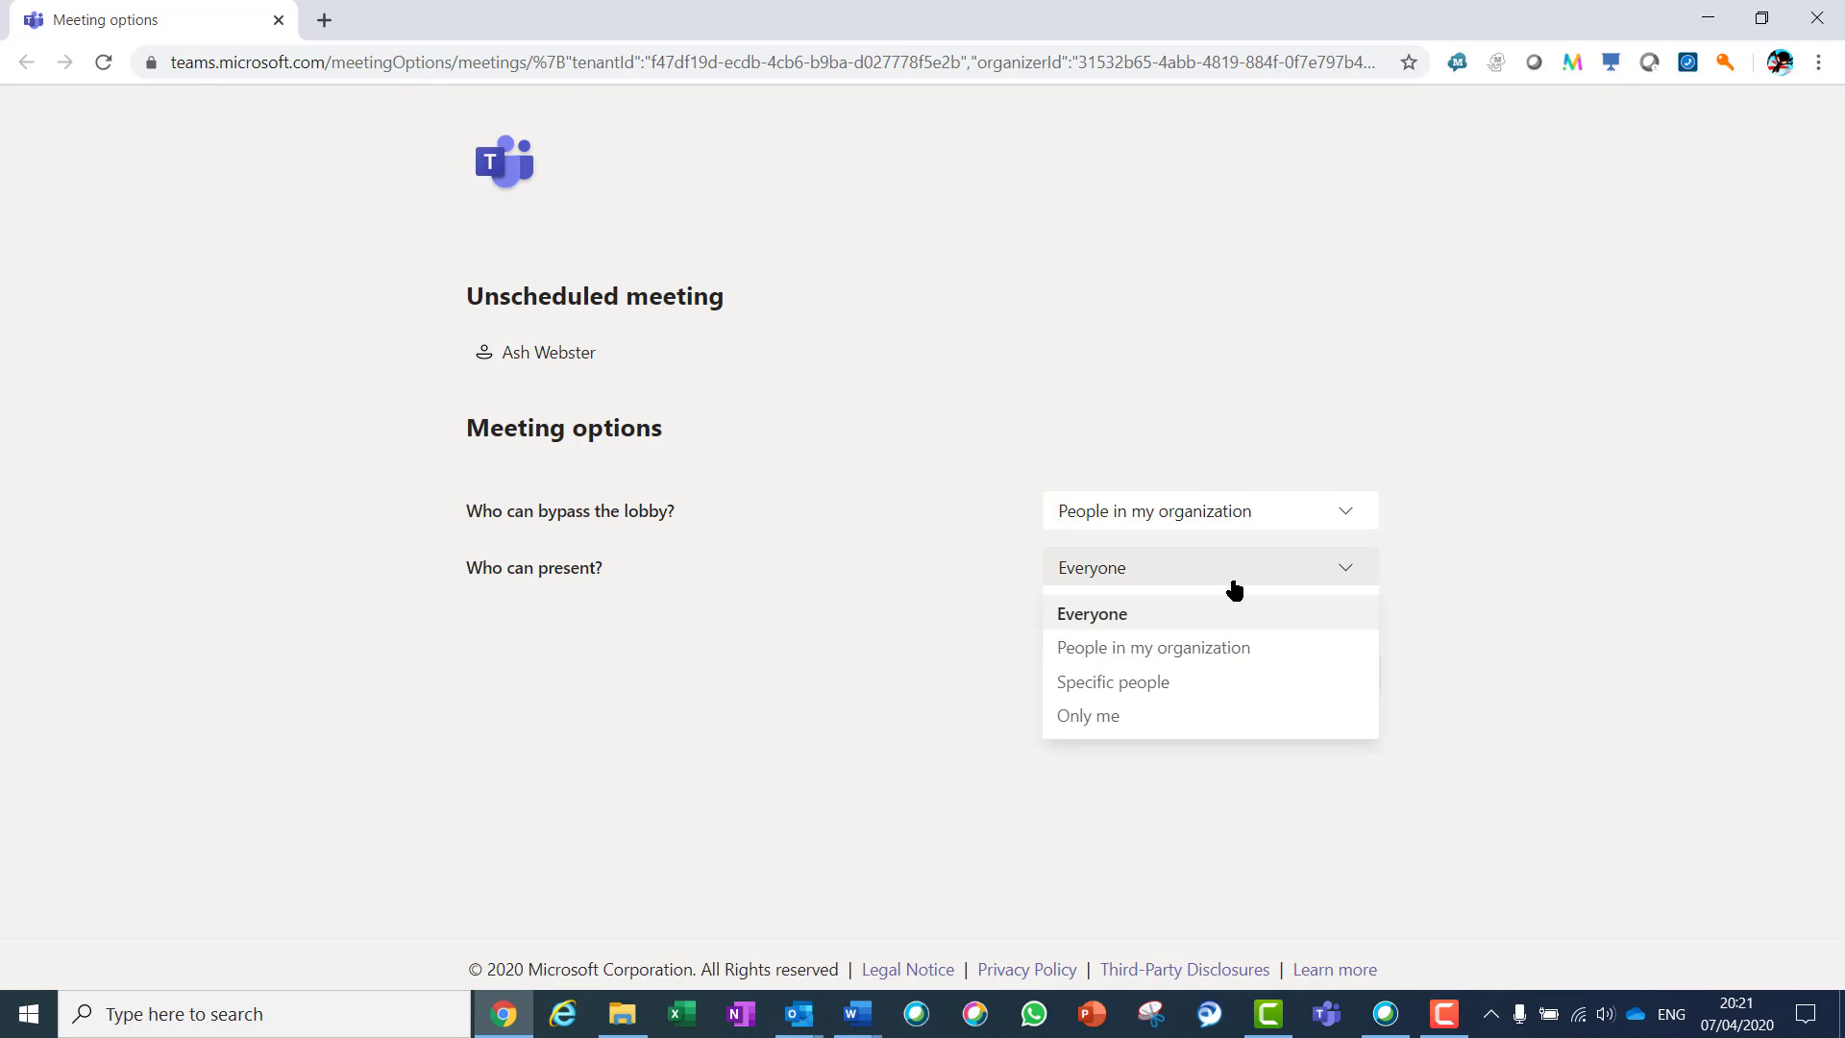
{"action": "left_click", "coordinate": [1197, 709]}
{"action": "left_click", "coordinate": [1292, 682]}
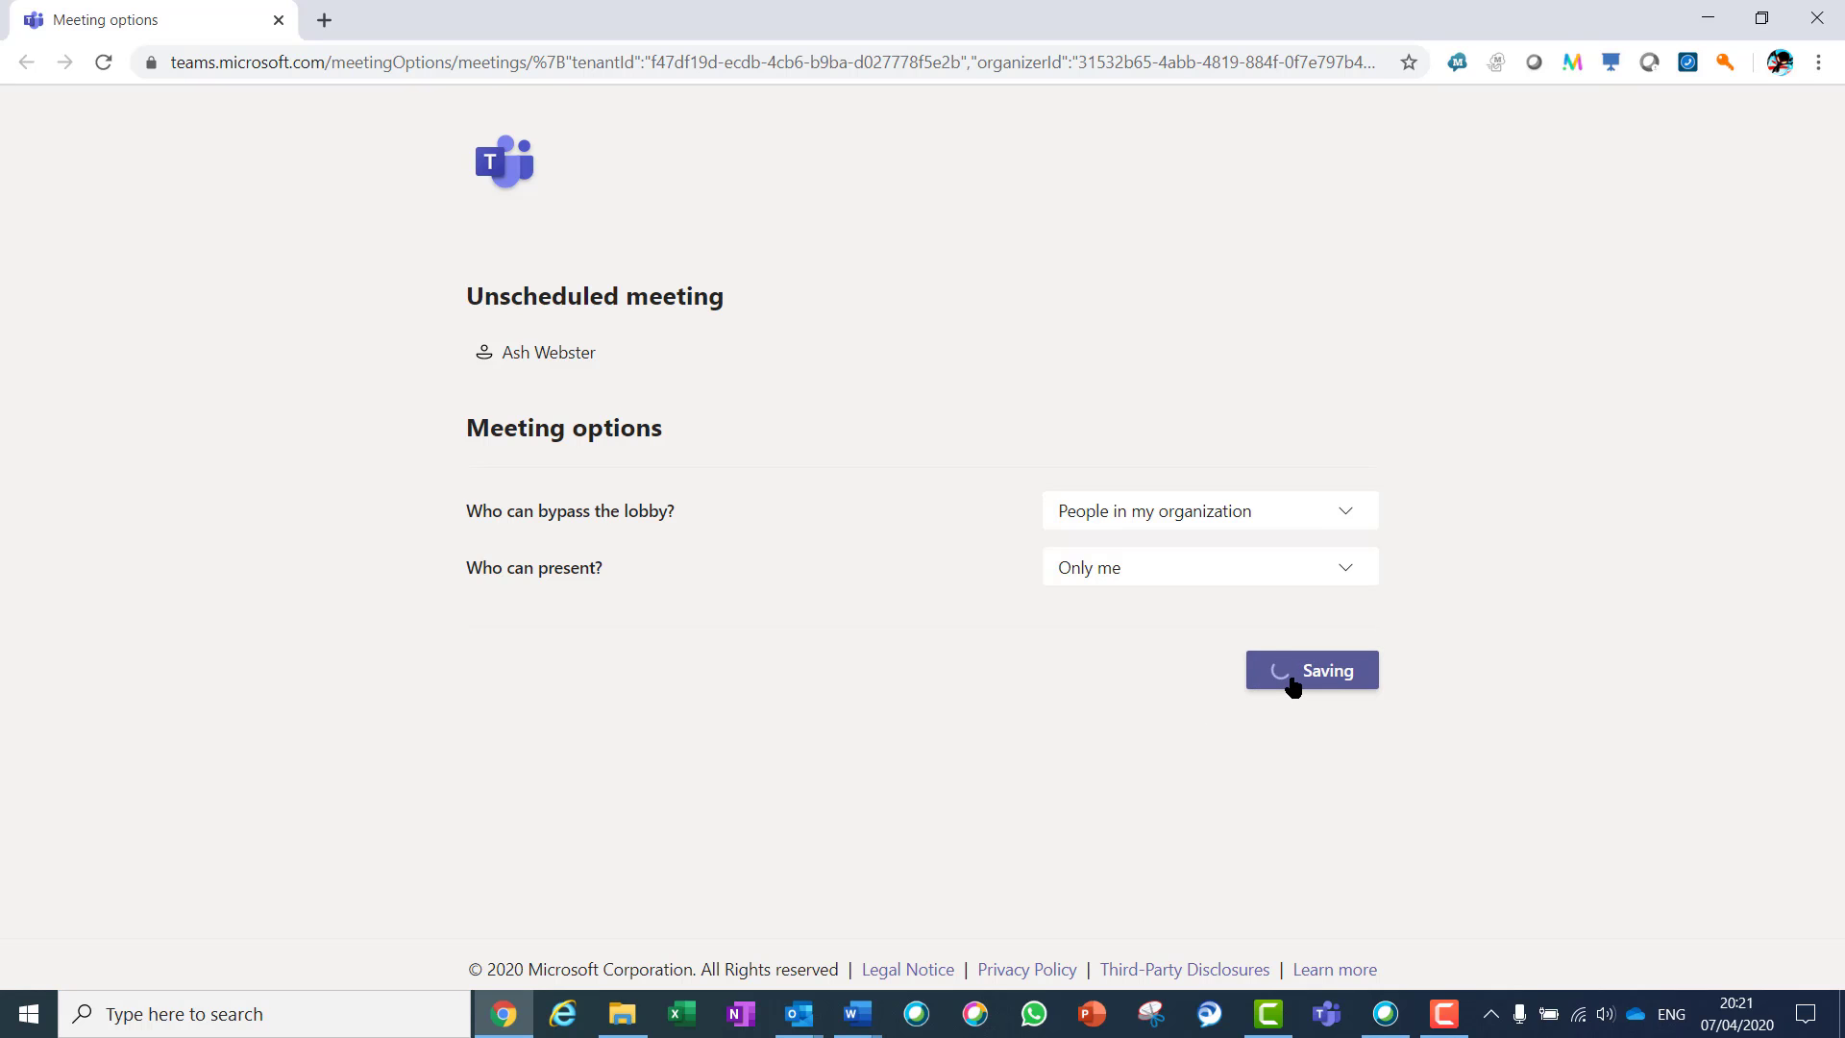
{"action": "left_click", "coordinate": [1815, 17]}
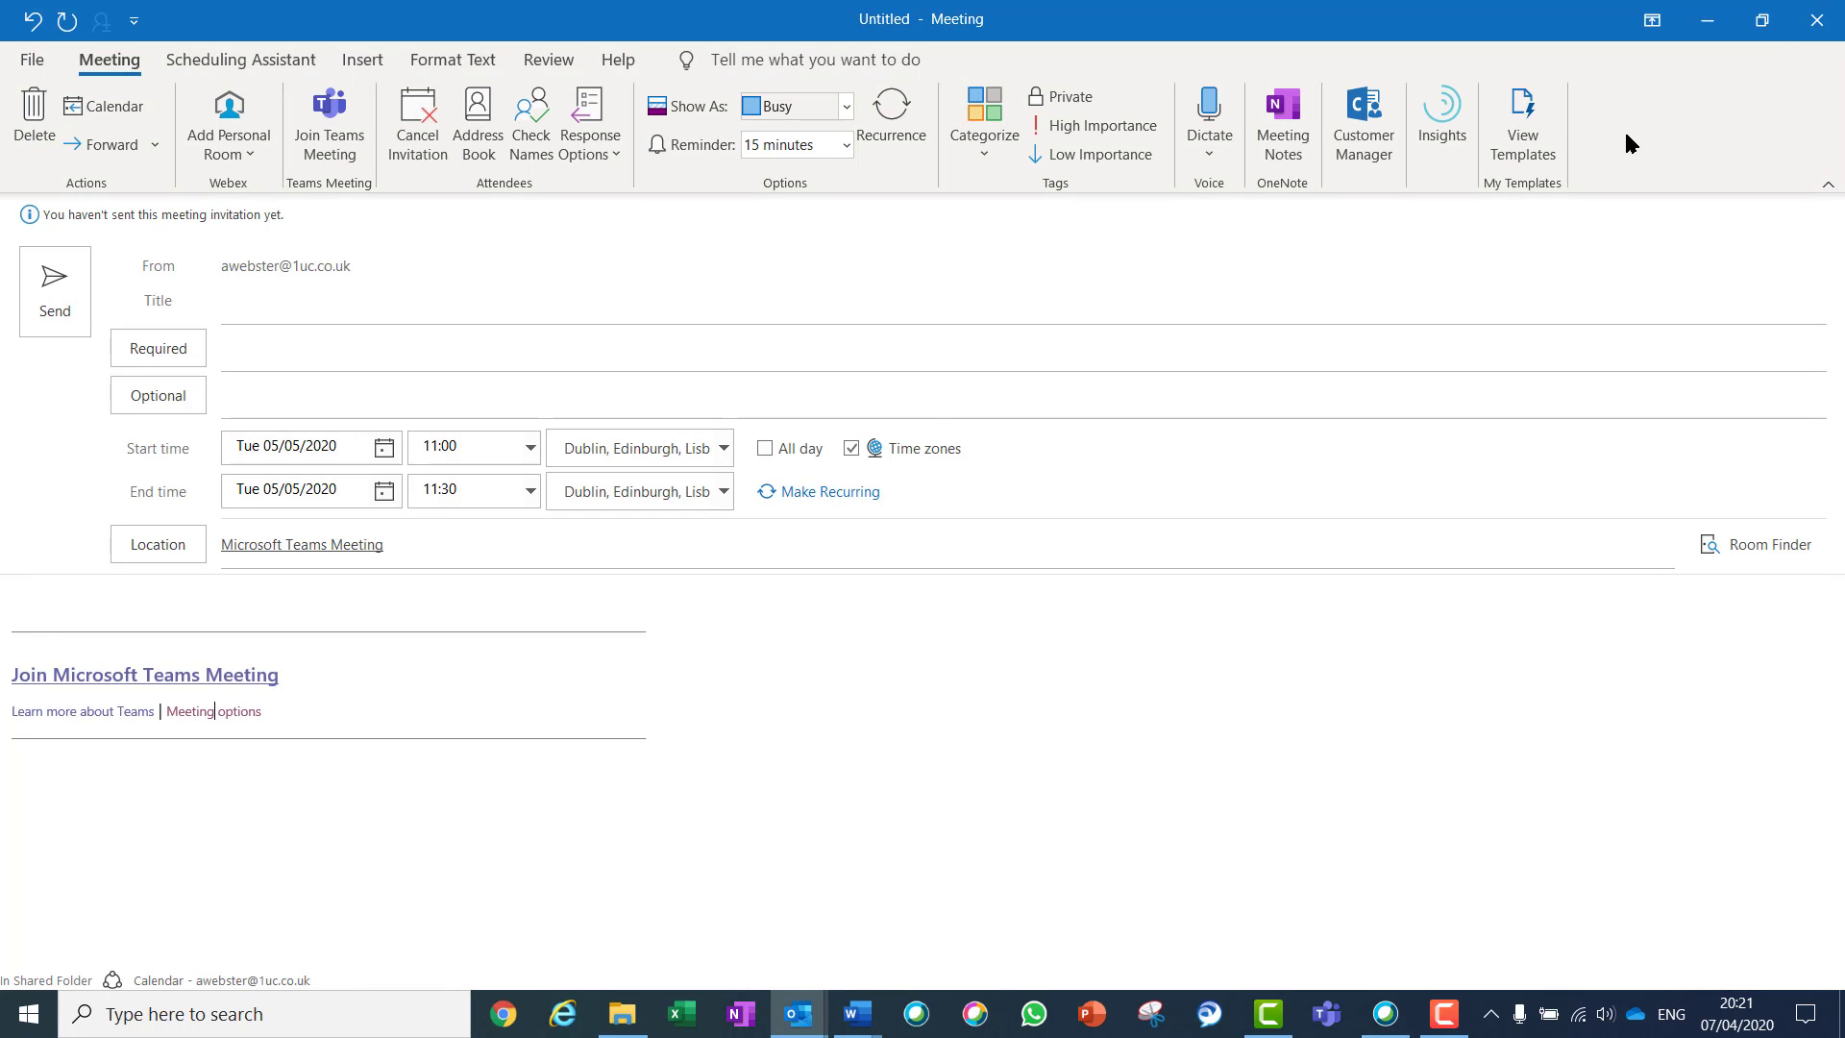
Title the meeting 'Test Teams Meeting', add two suggested required attendees, and send the invitation
{"action": "left_click", "coordinate": [361, 318]}
{"action": "type", "text": "Test Teams Meeting"}
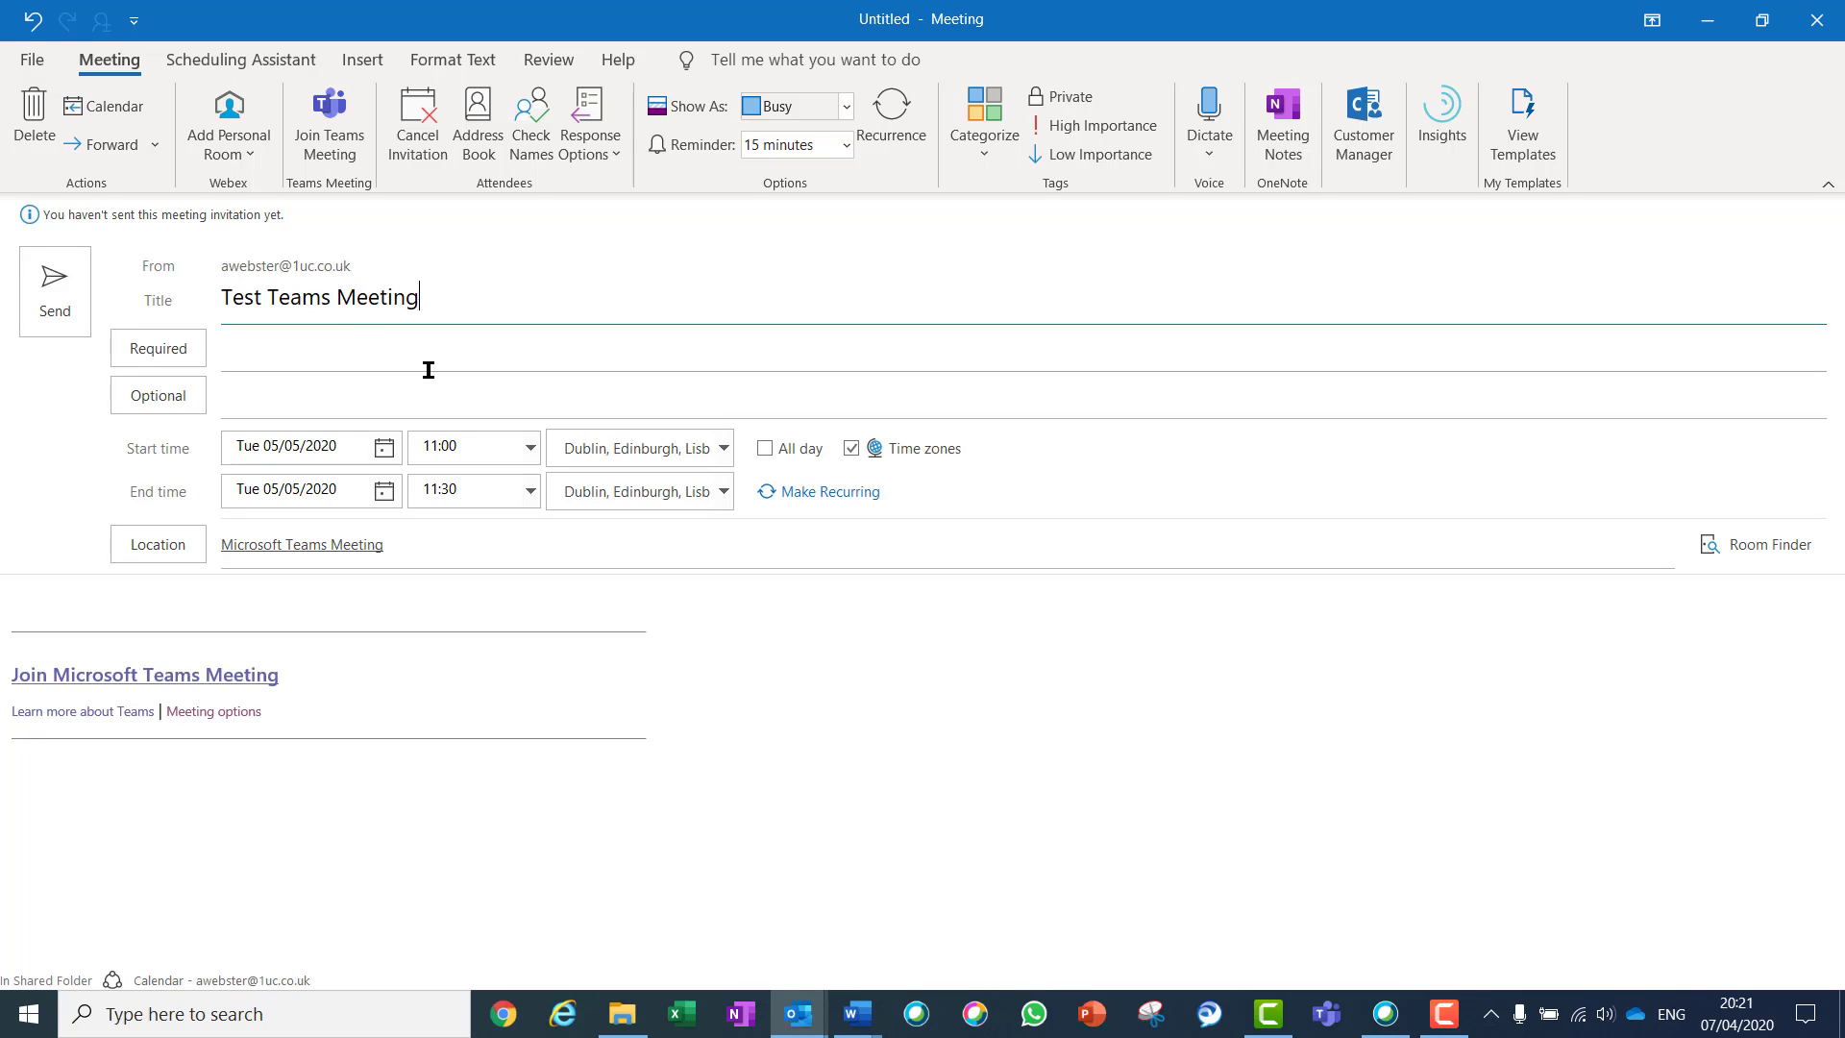
{"action": "key", "text": "Tab"}
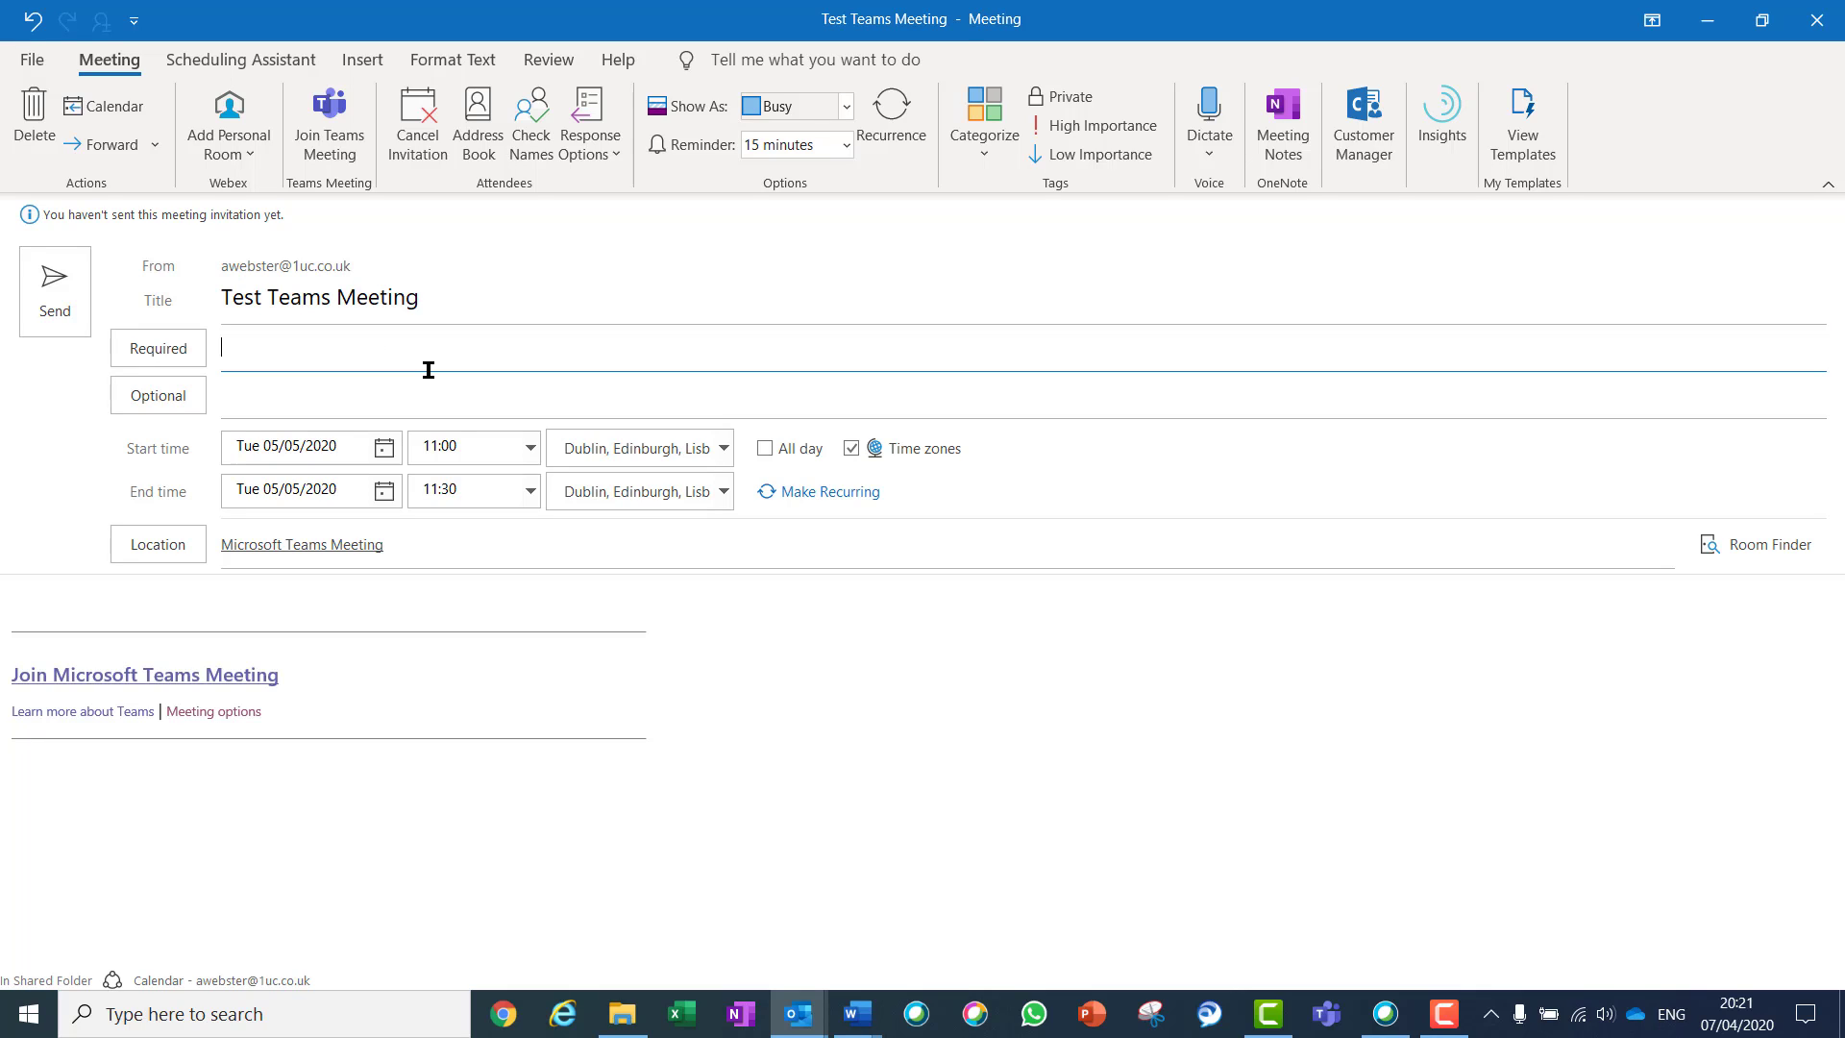
{"action": "key", "text": "Return"}
{"action": "type", "text": "dia"}
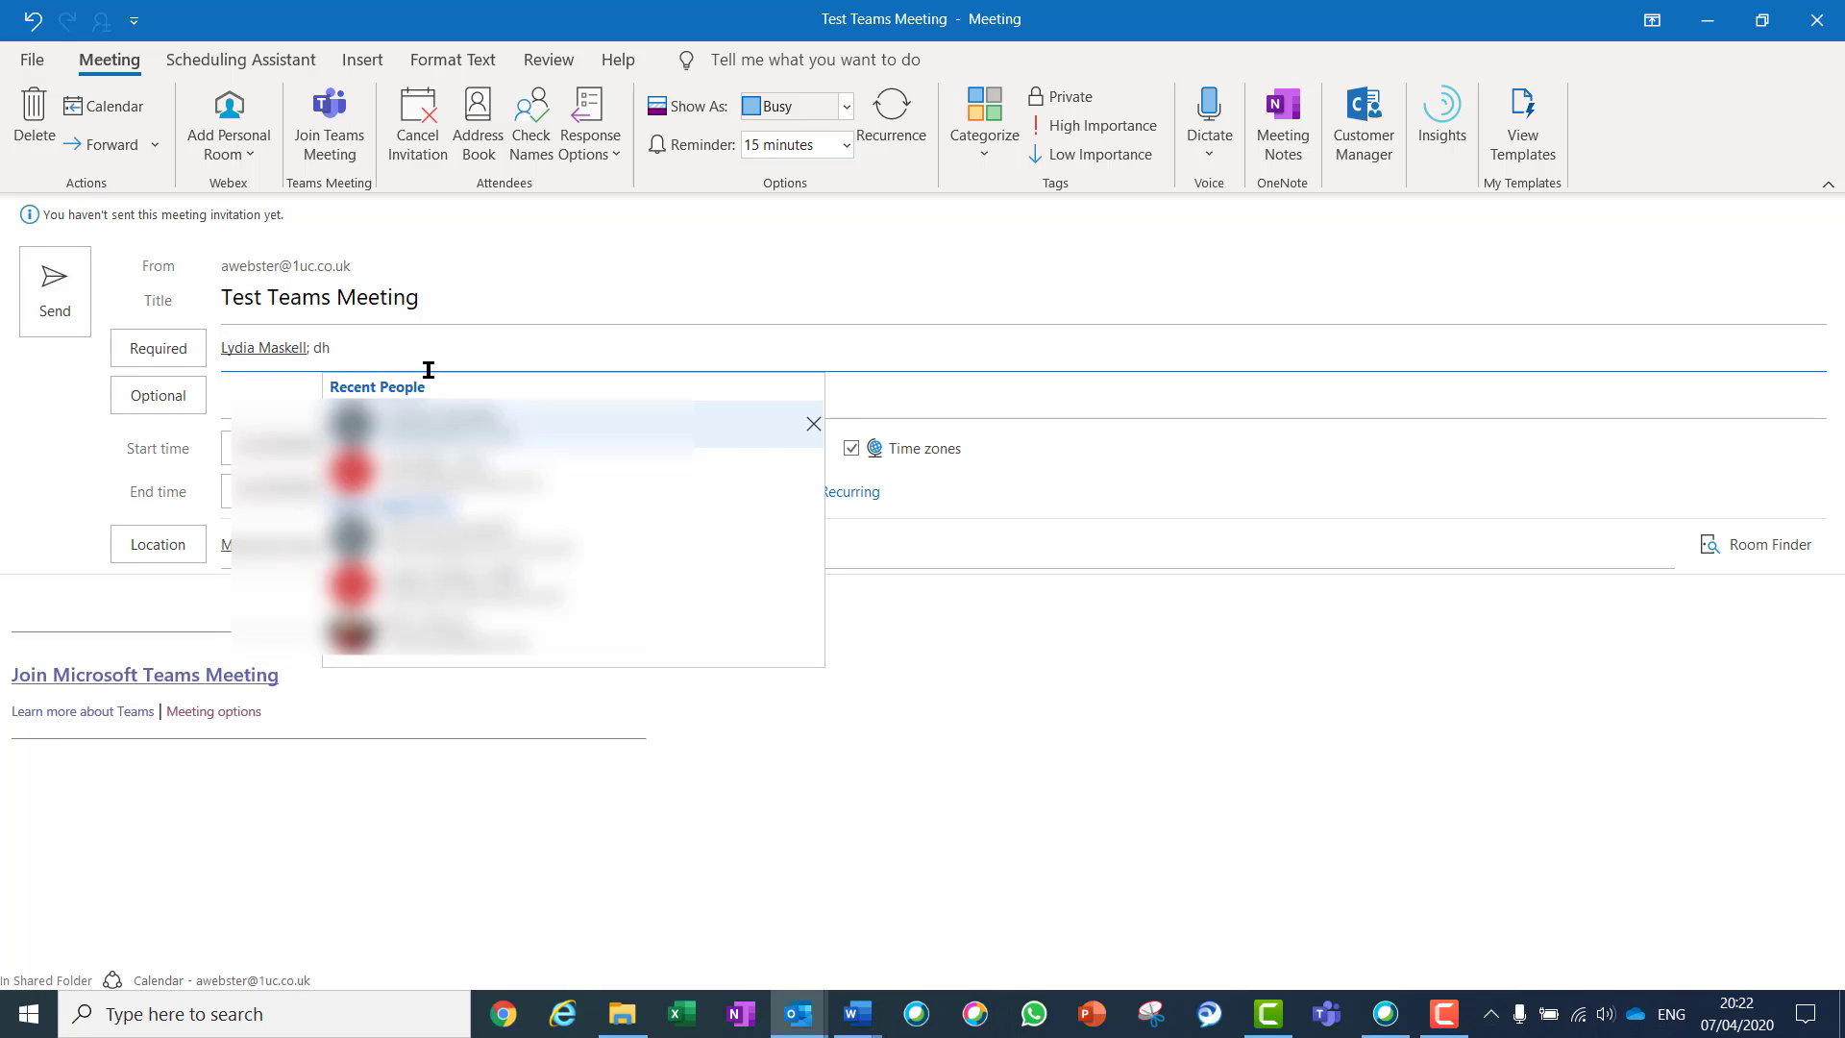
{"action": "key", "text": "Return"}
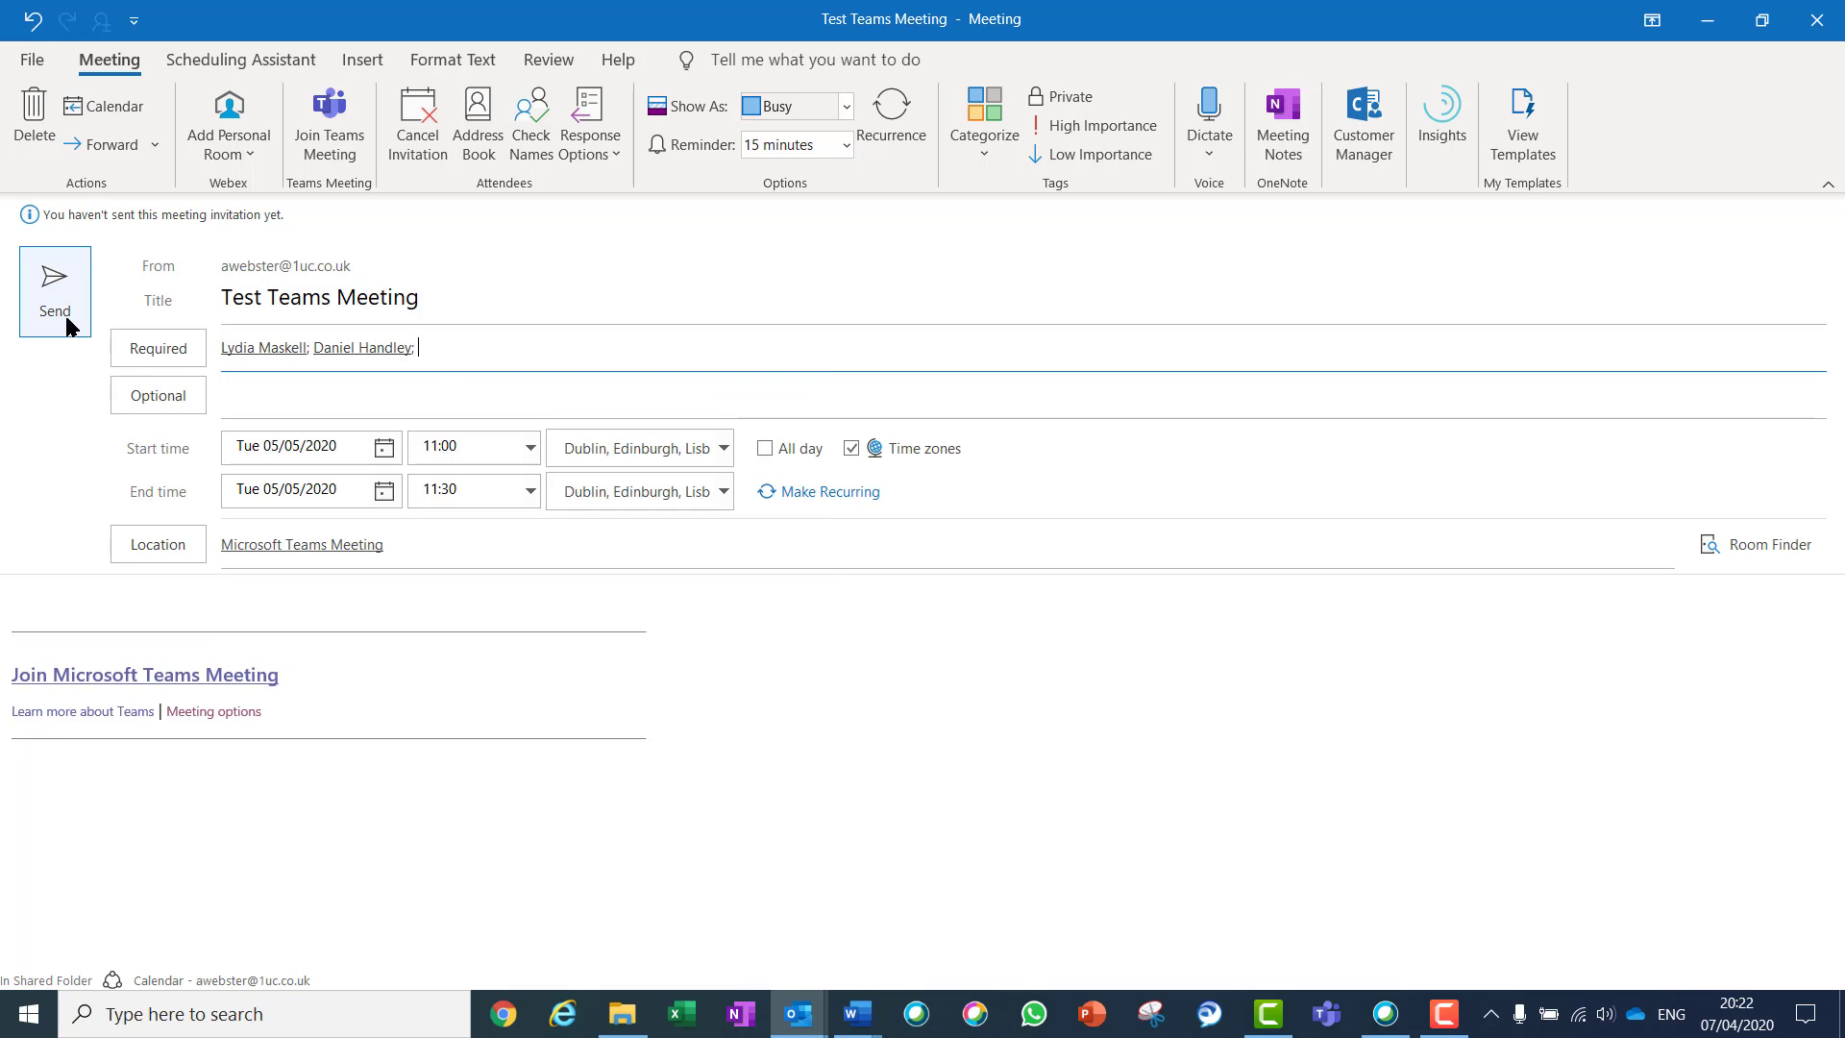
{"action": "left_click", "coordinate": [60, 315]}
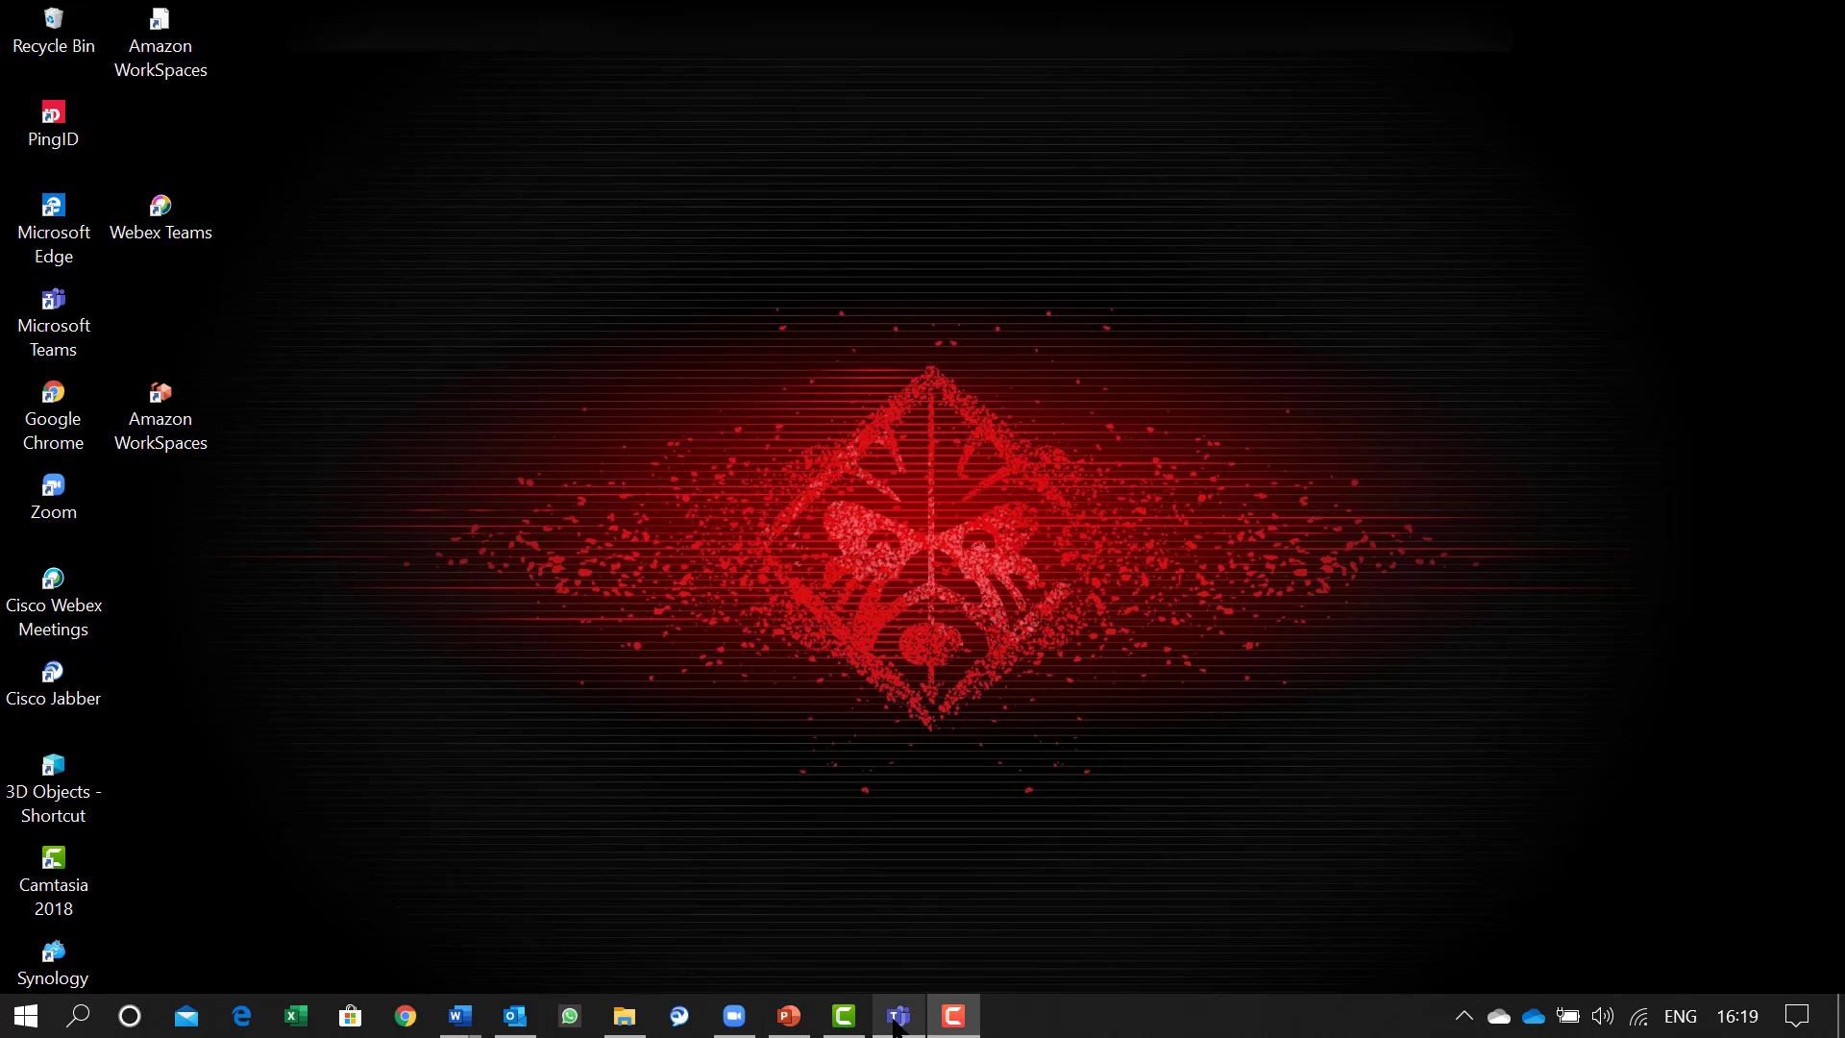
From the Teams Calendar, choose Schedule meeting to start a form for 1 Apr 2020, 16:30–17:00
{"action": "left_click", "coordinate": [893, 1025]}
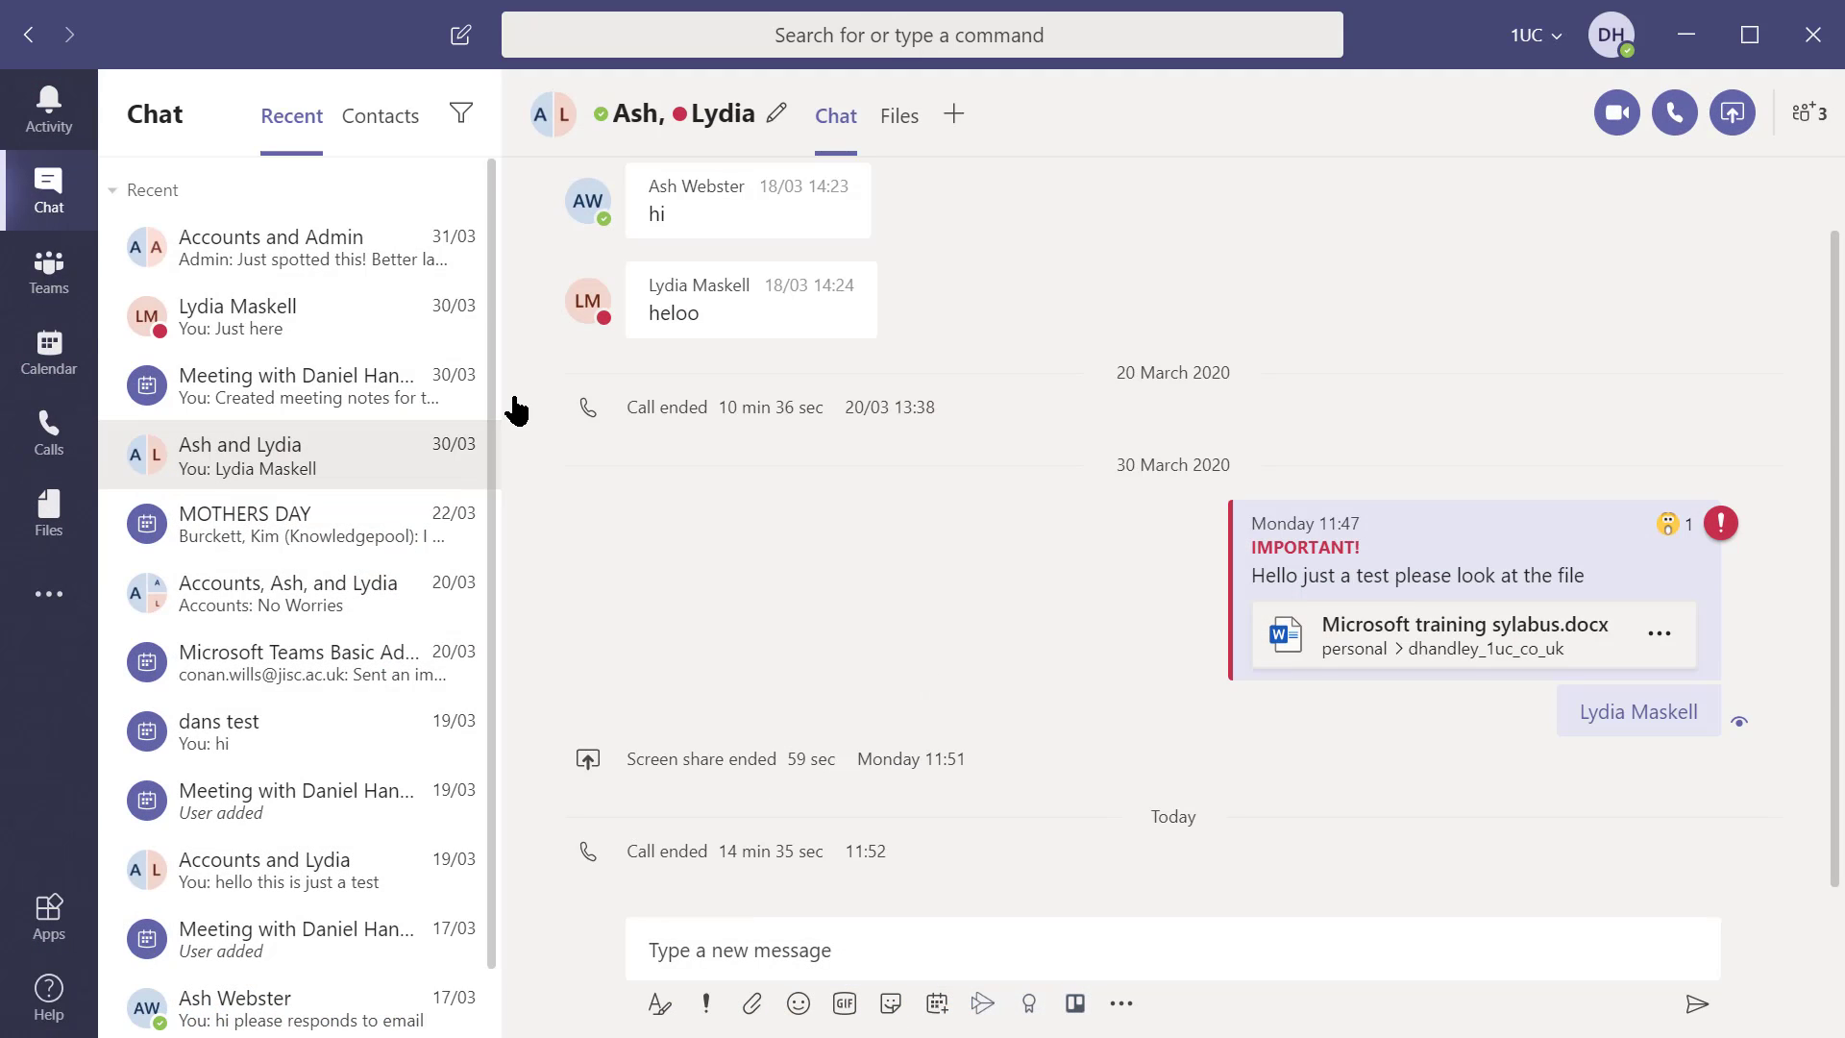
{"action": "left_click", "coordinate": [53, 355]}
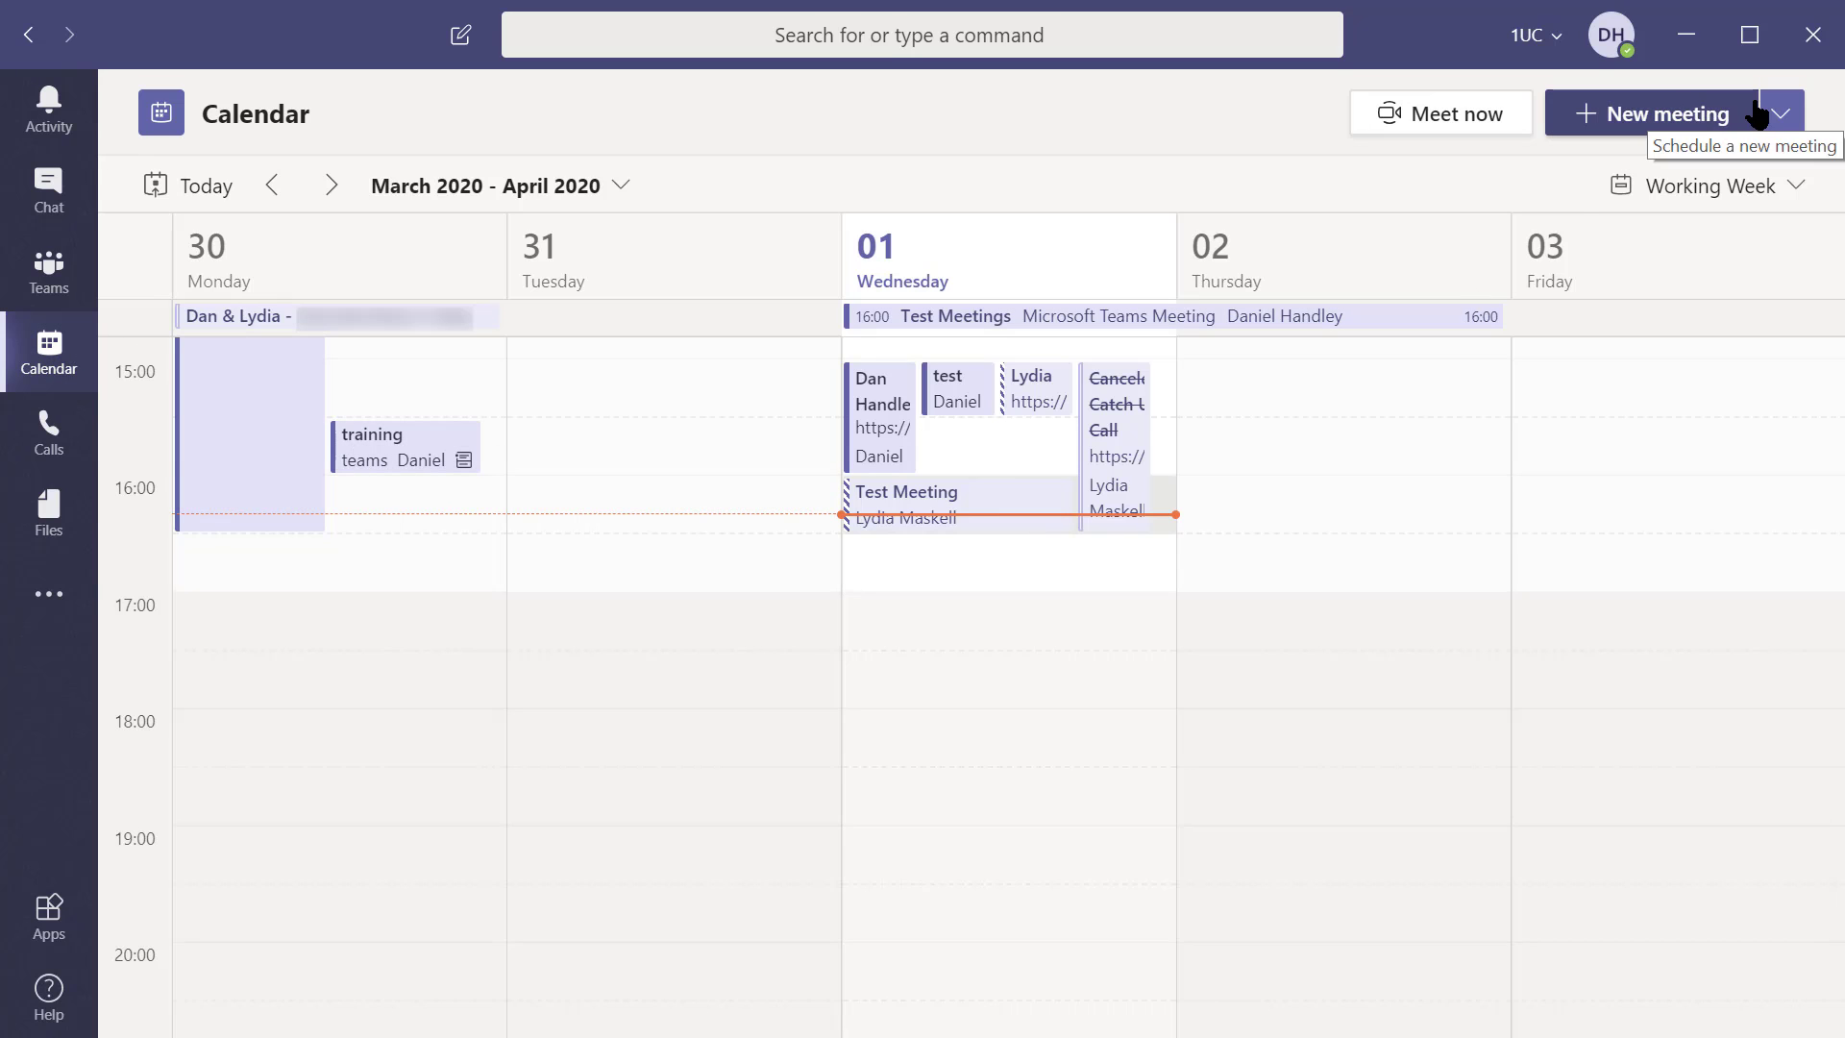
{"action": "left_click", "coordinate": [1781, 114]}
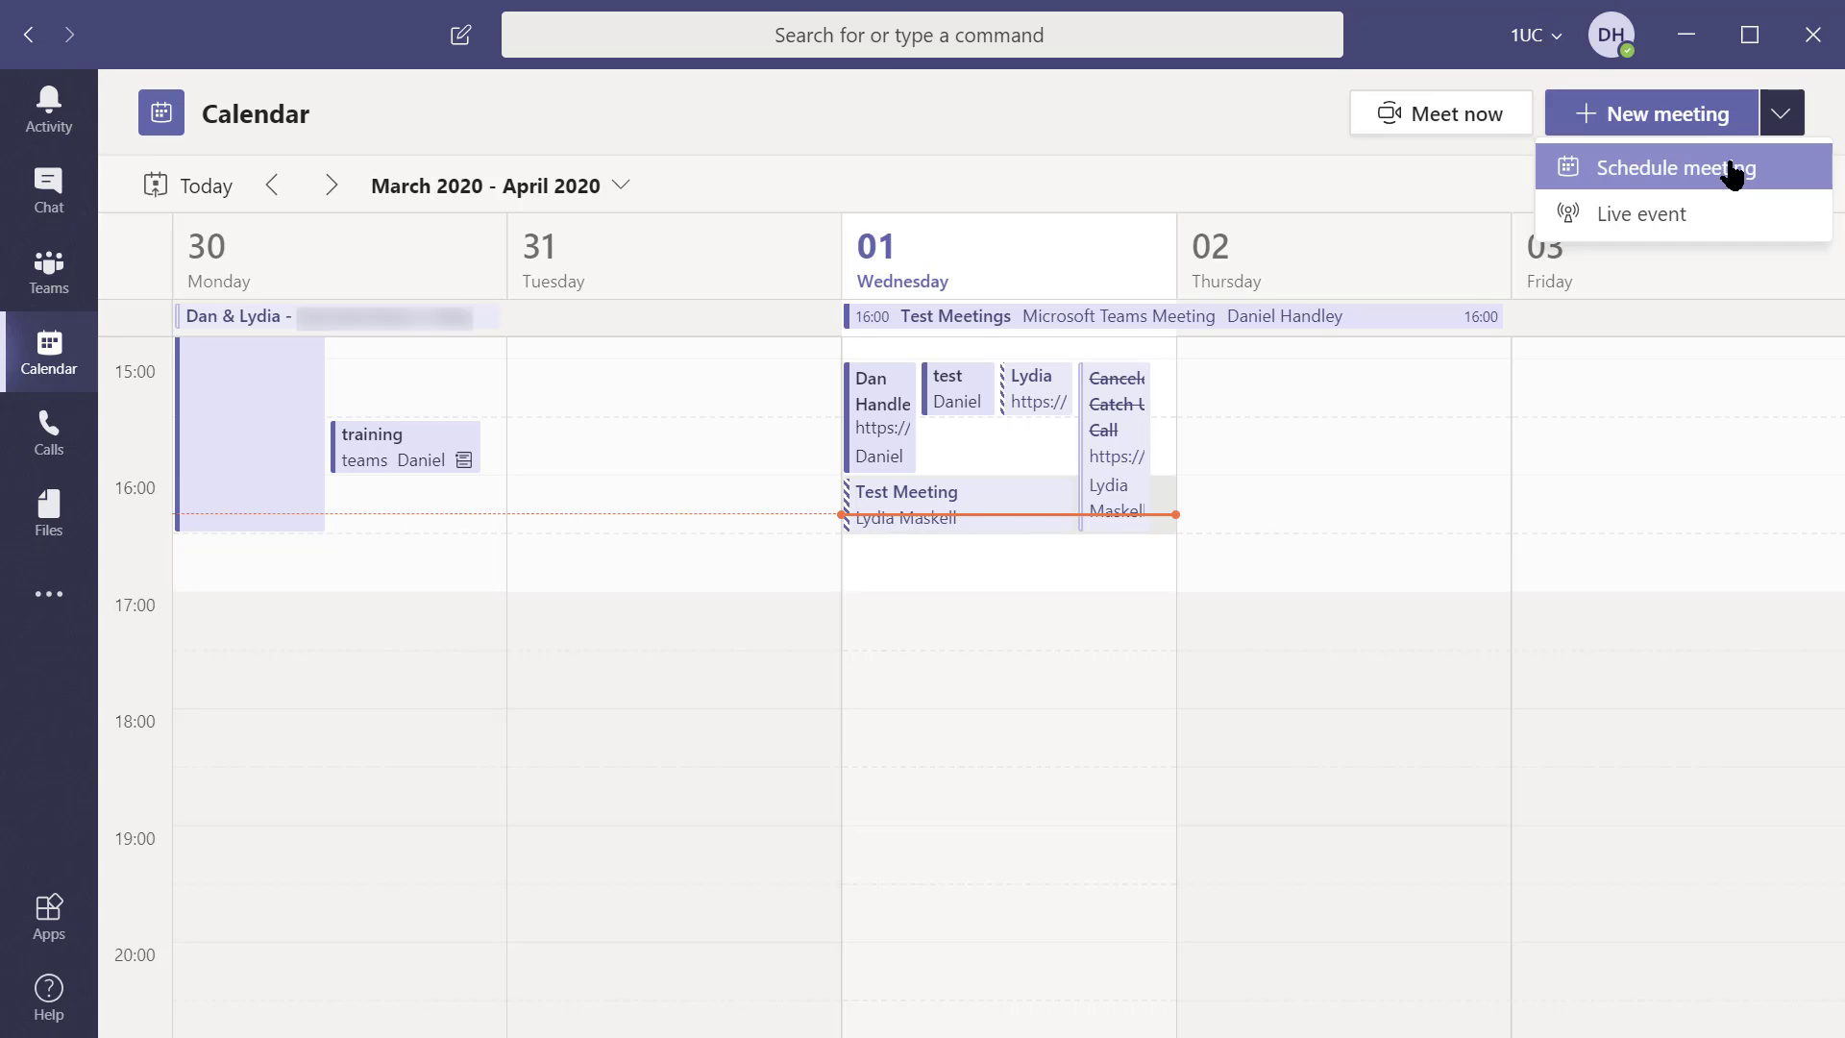
{"action": "left_click", "coordinate": [1733, 175]}
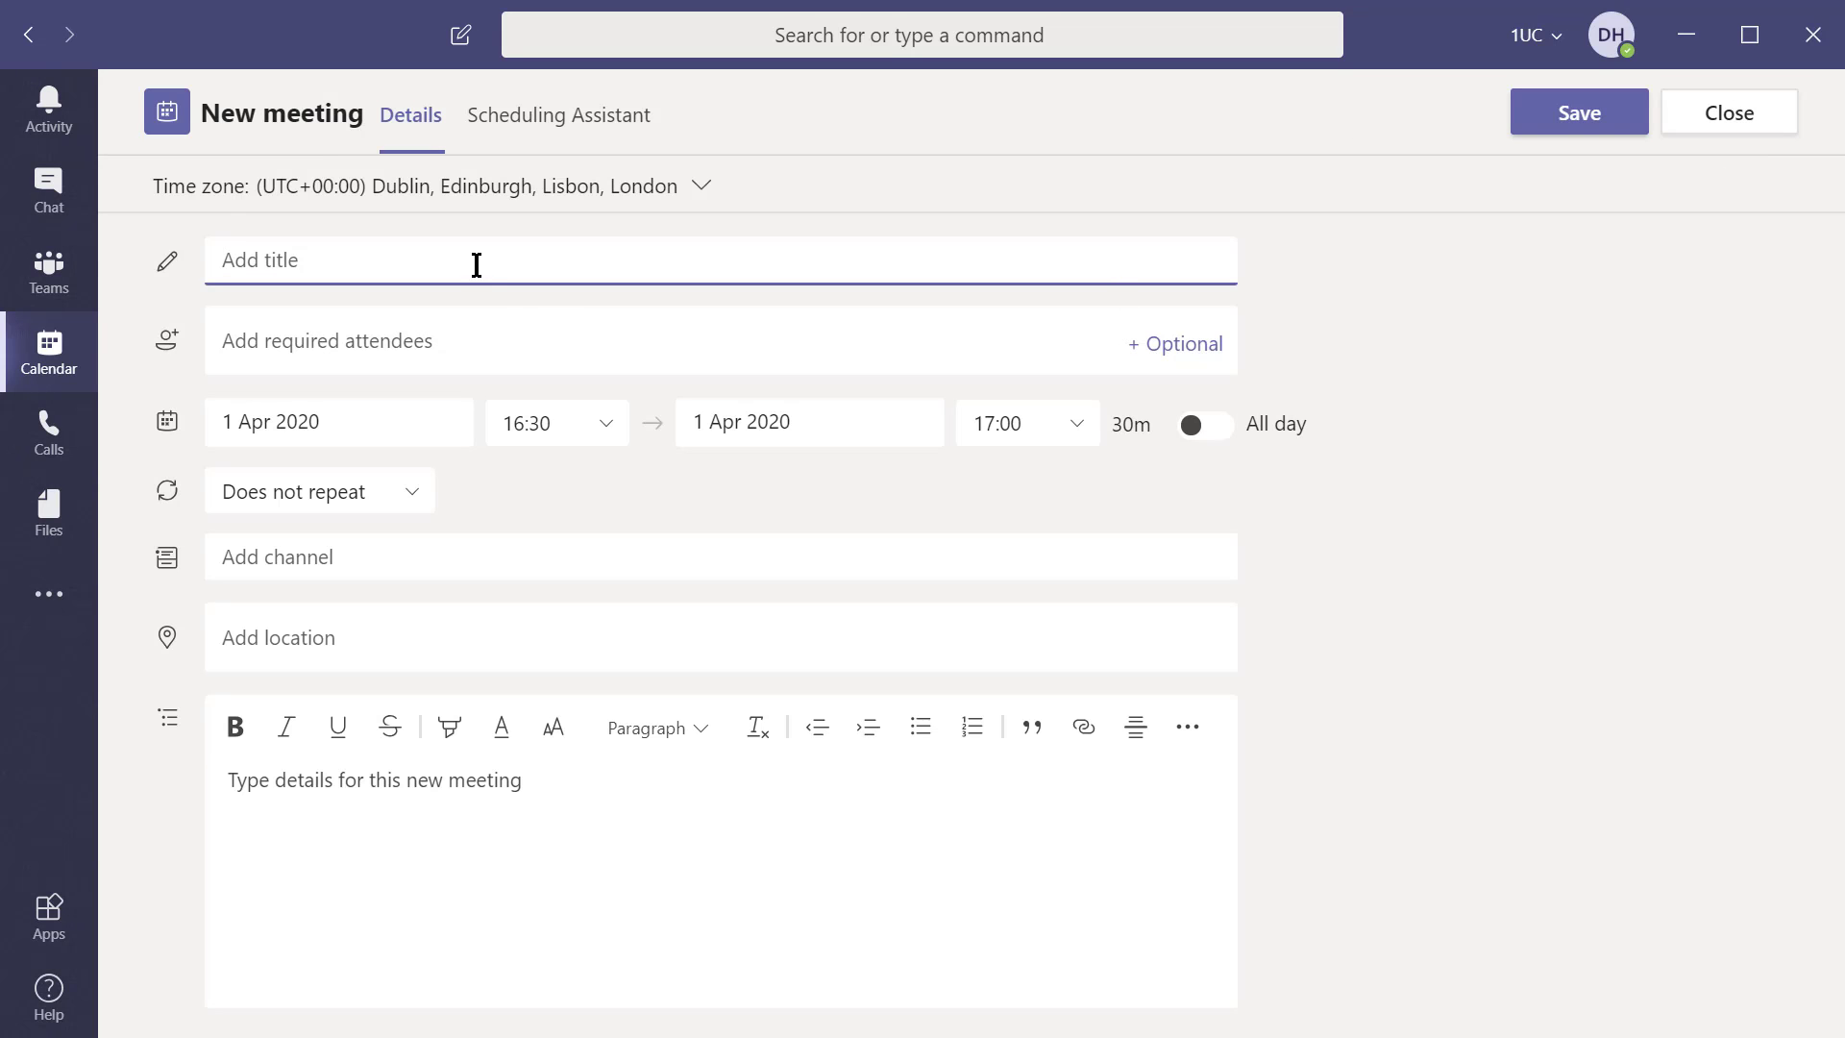
Title the meeting 'Test', add one suggested attendee, and set it to Does not repeat
{"action": "type", "text": "Test"}
{"action": "left_click", "coordinate": [358, 330]}
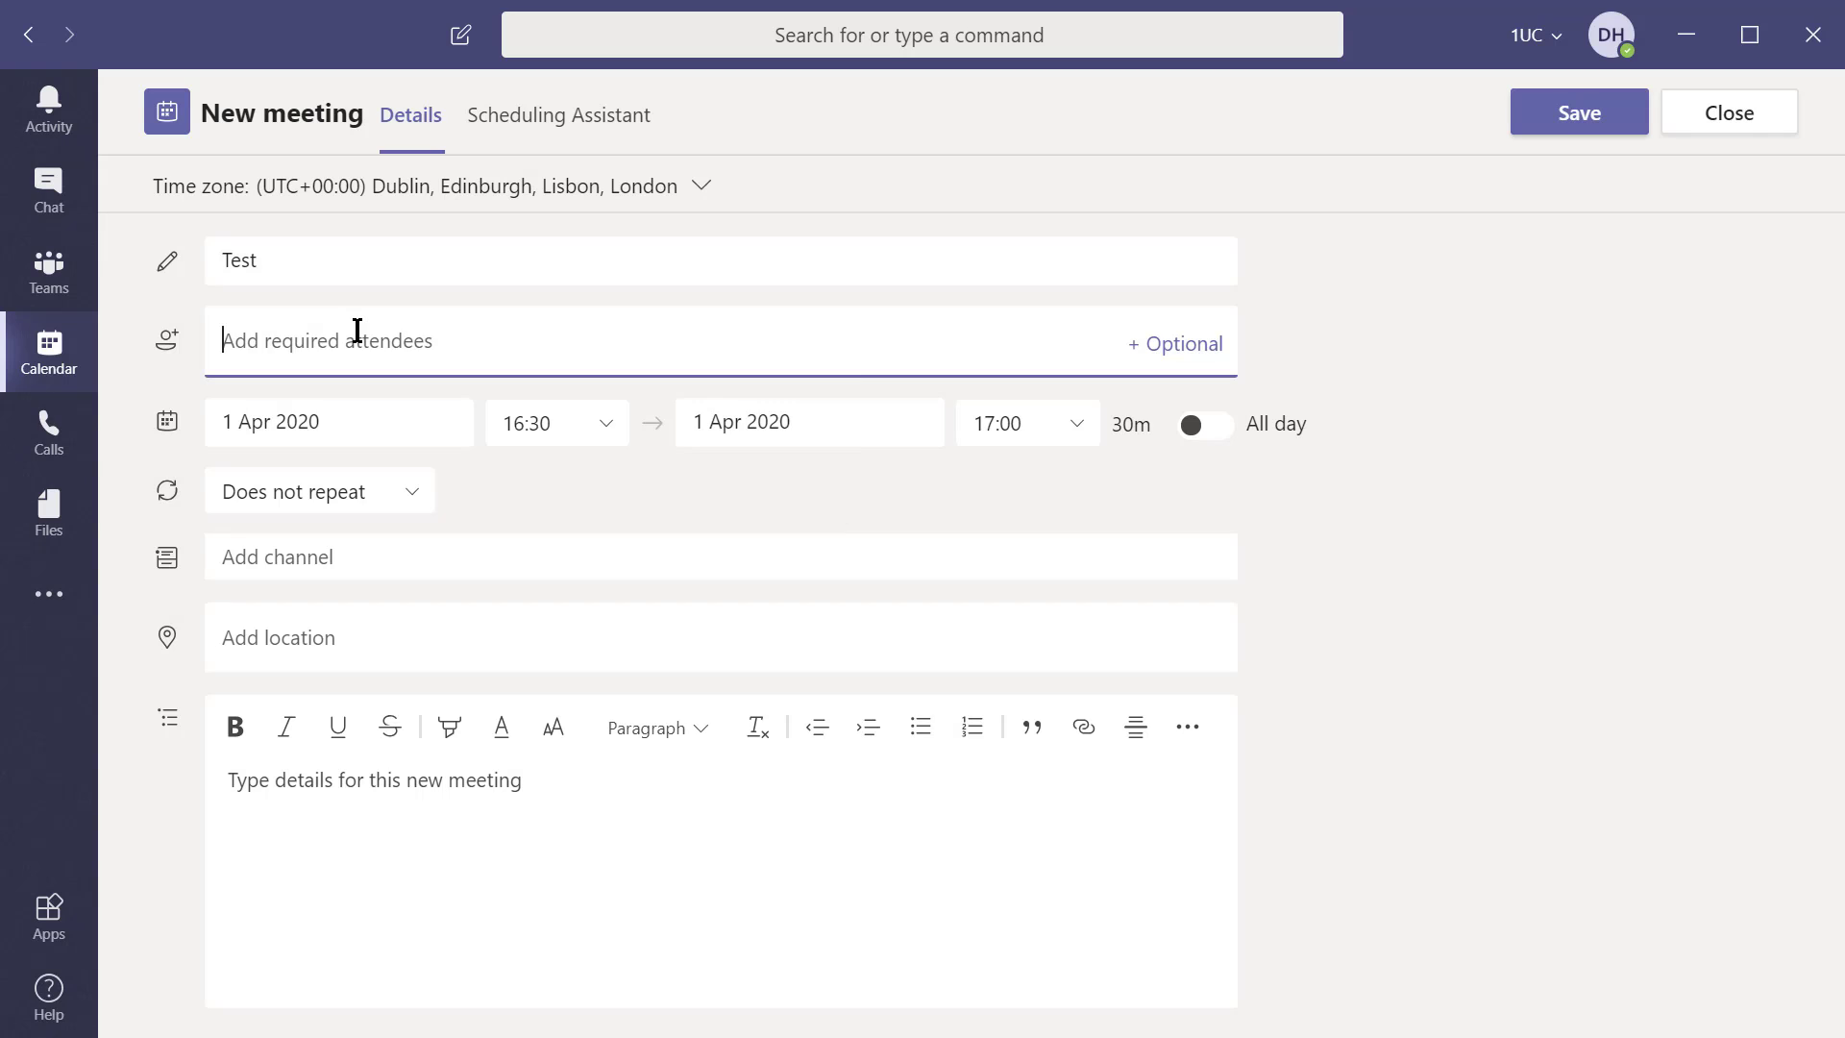
{"action": "type", "text": "l"}
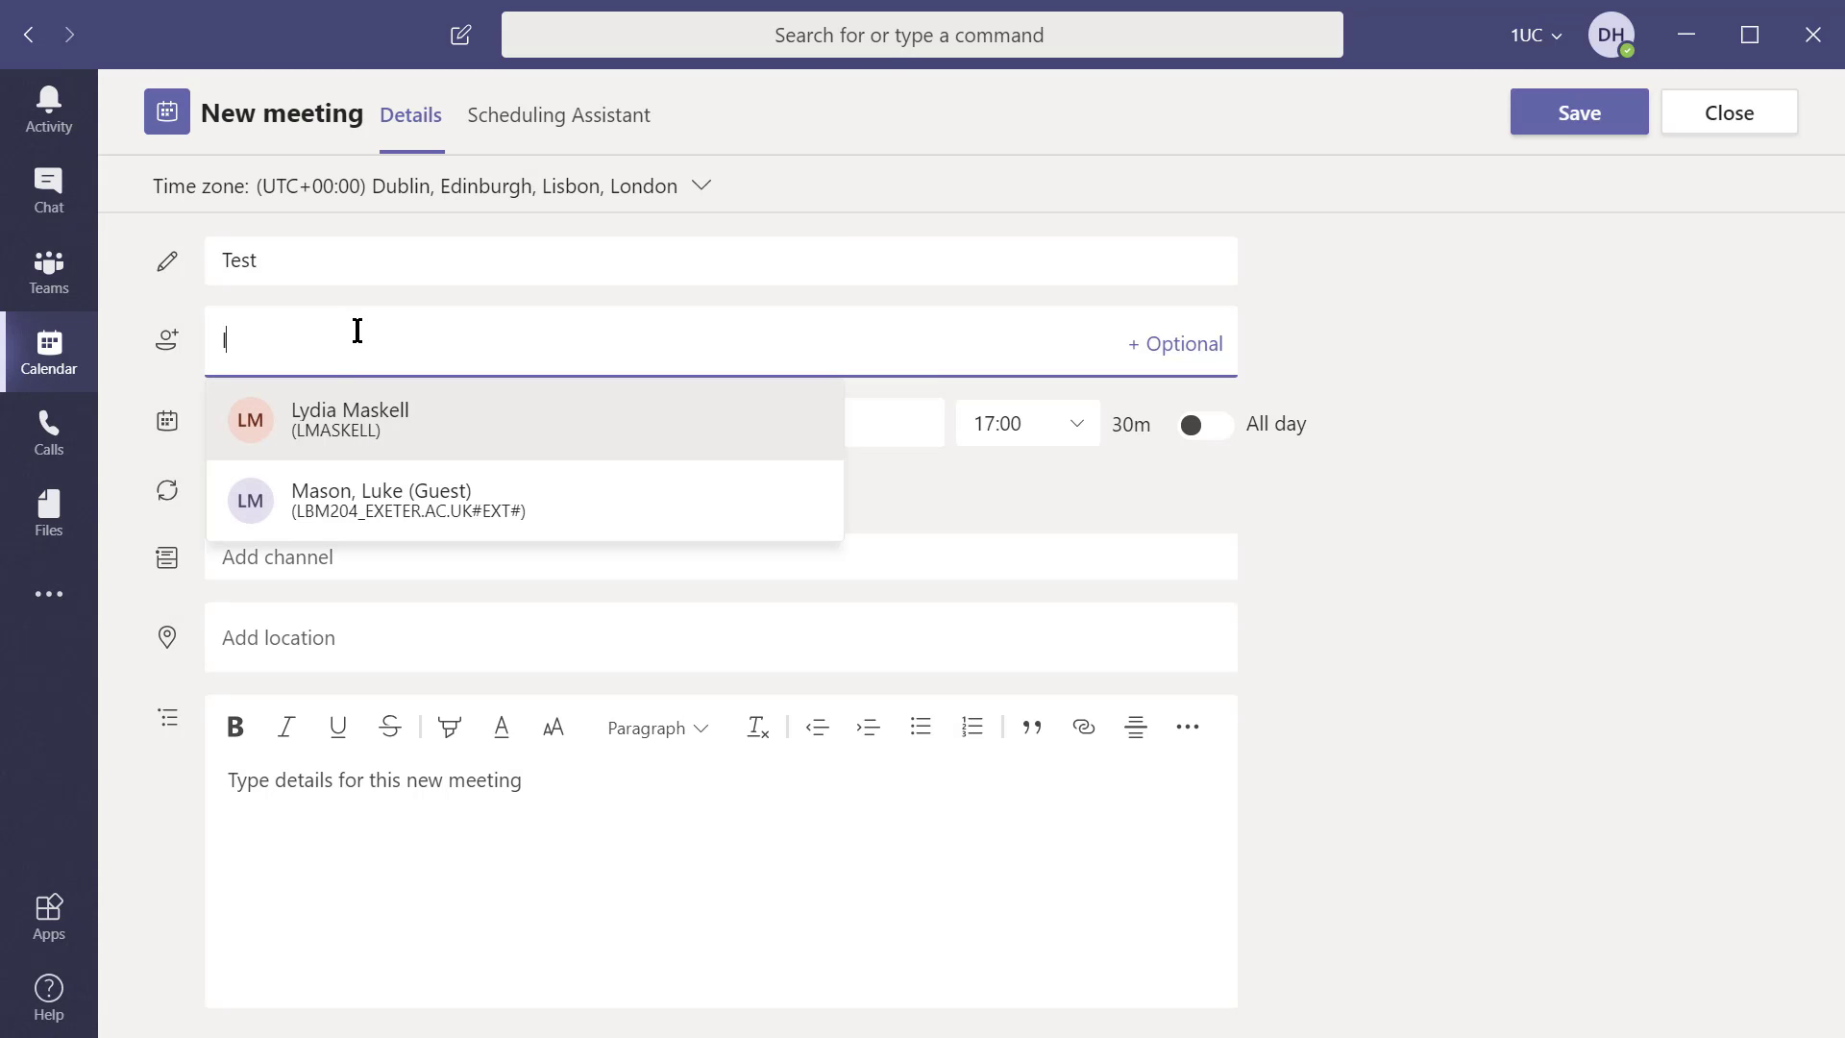
{"action": "left_click", "coordinate": [415, 422]}
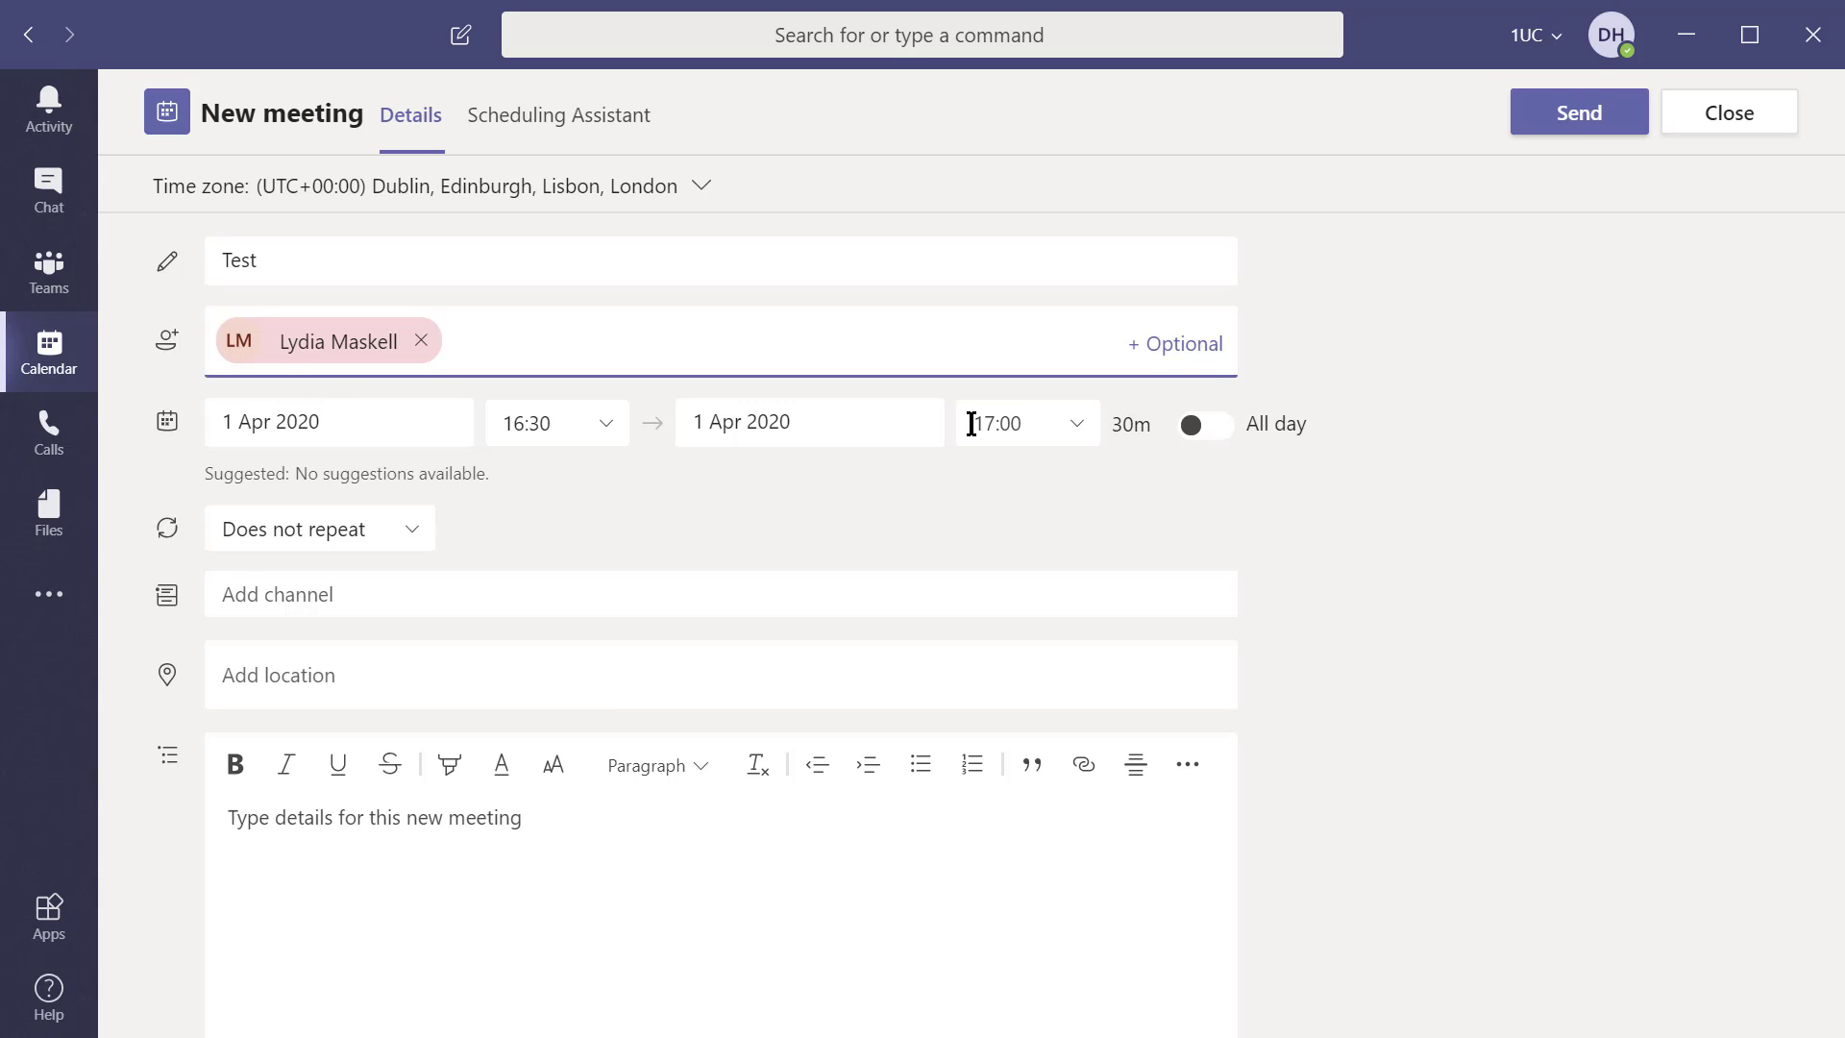
{"action": "left_click", "coordinate": [413, 531]}
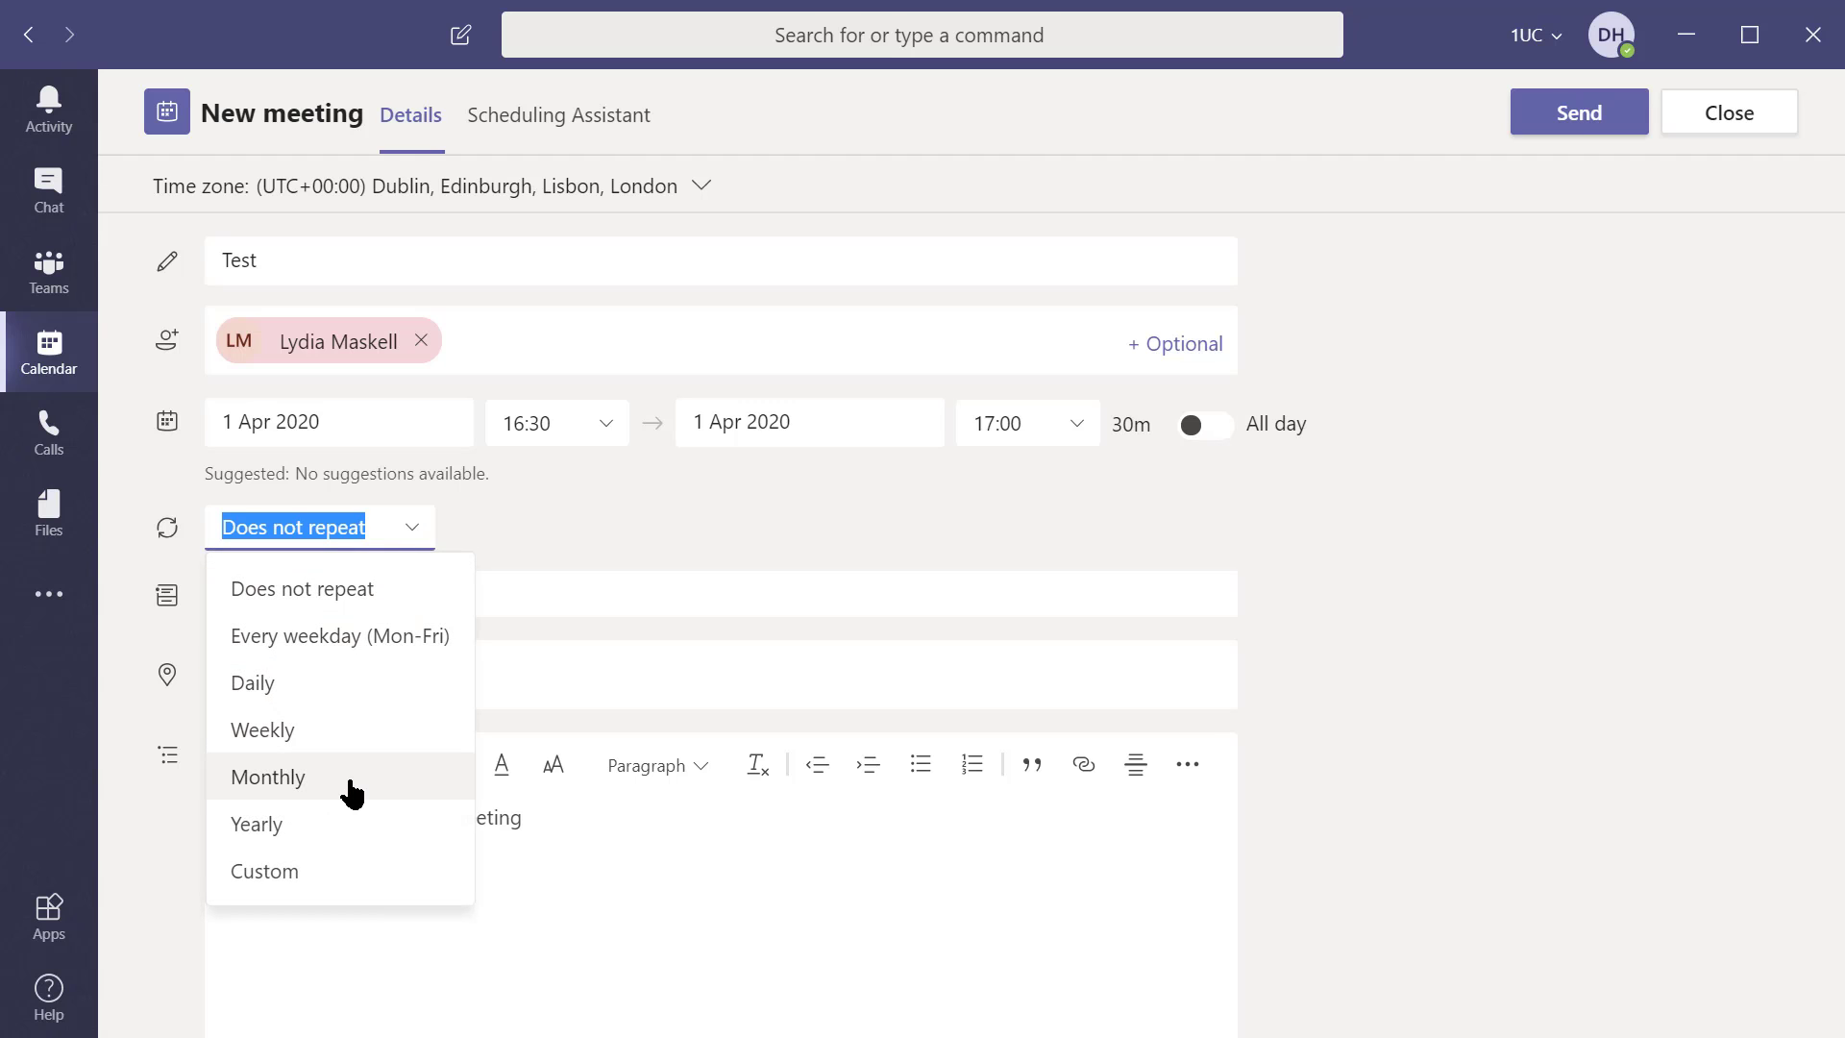
{"action": "left_click", "coordinate": [382, 594]}
Post the meeting to the E-Learning Portal Videos › General channel with location 'teams'
{"action": "left_click", "coordinate": [347, 591]}
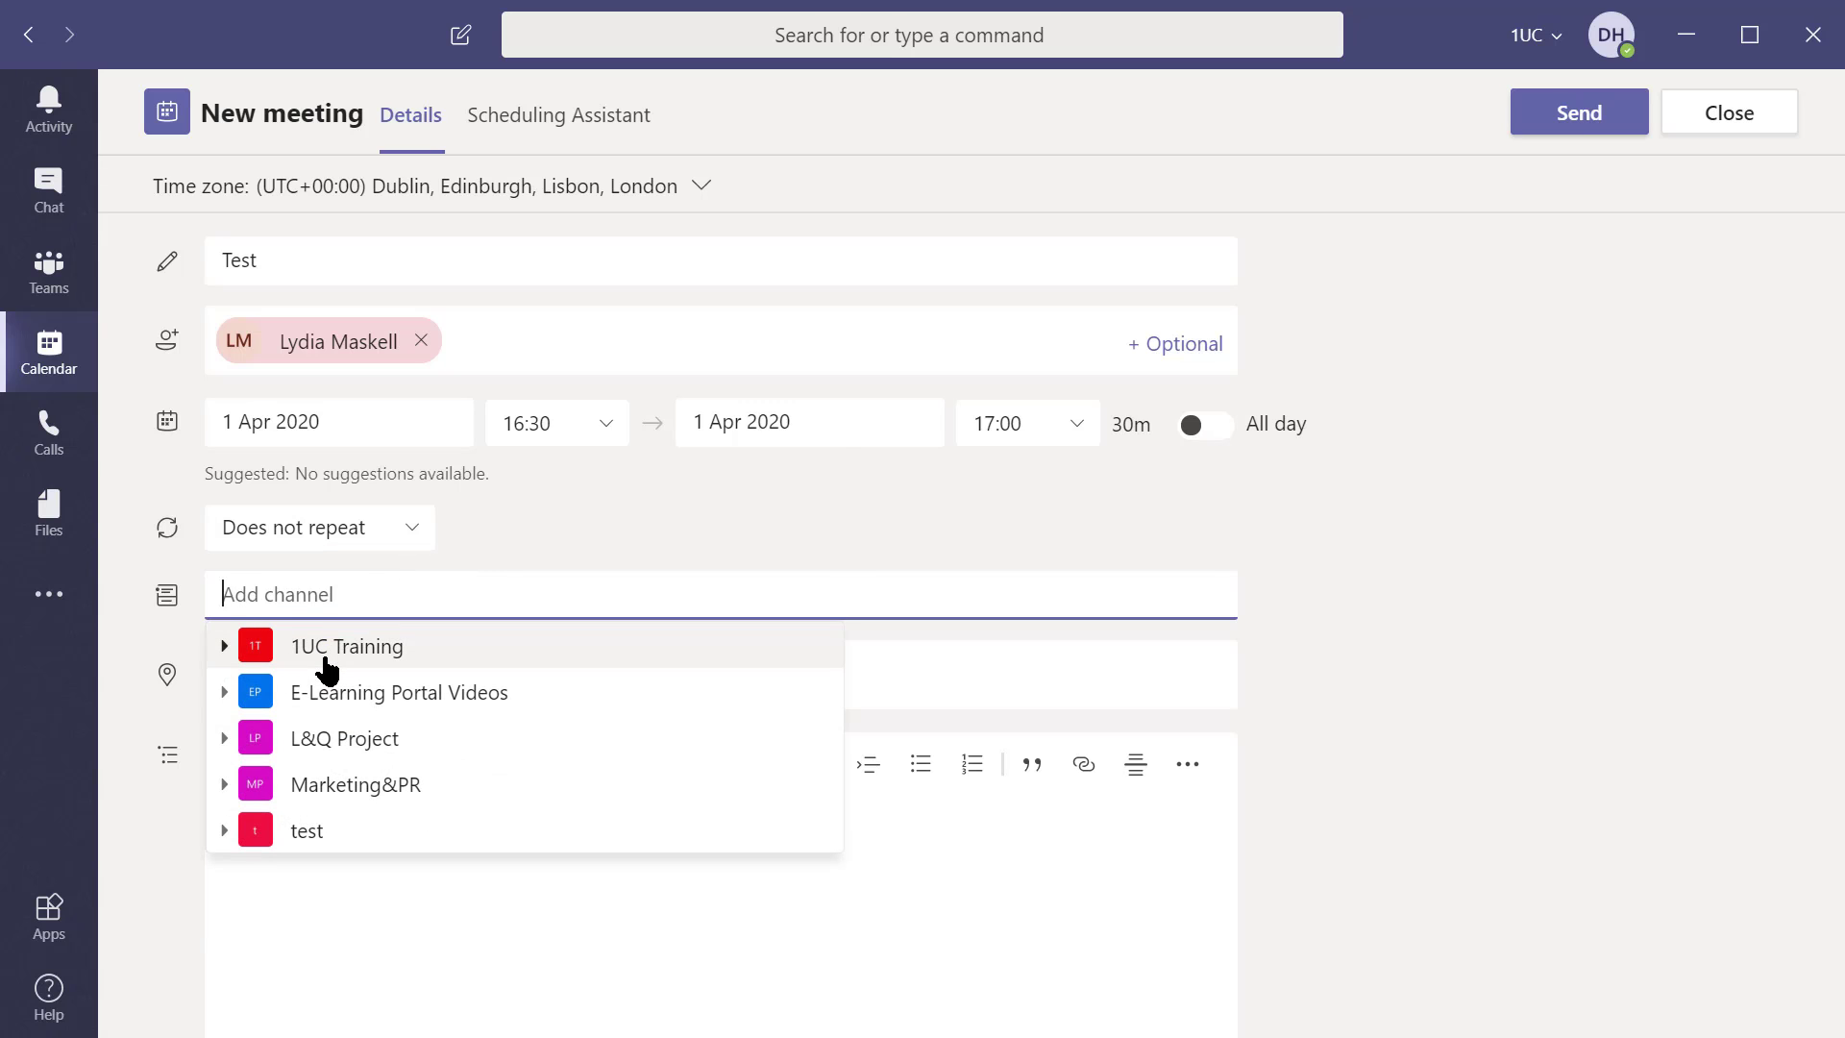
{"action": "left_click", "coordinate": [225, 694]}
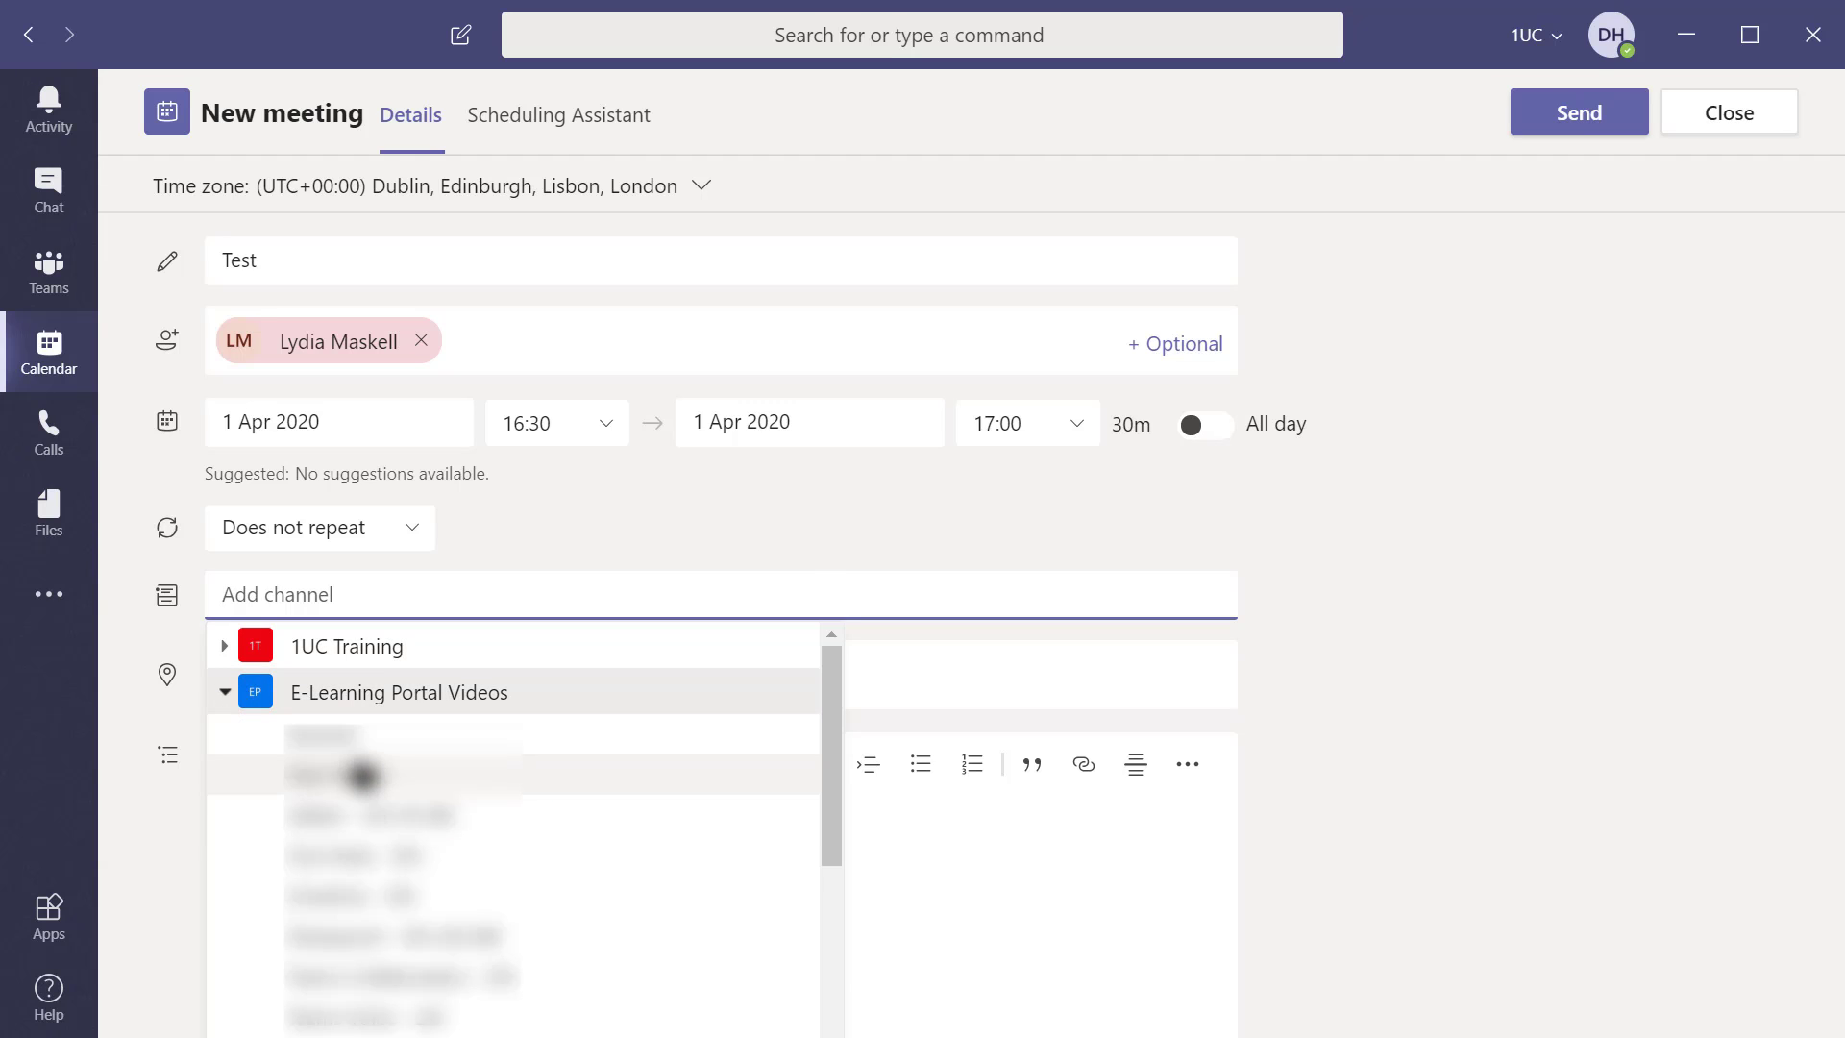
{"action": "left_click", "coordinate": [360, 741]}
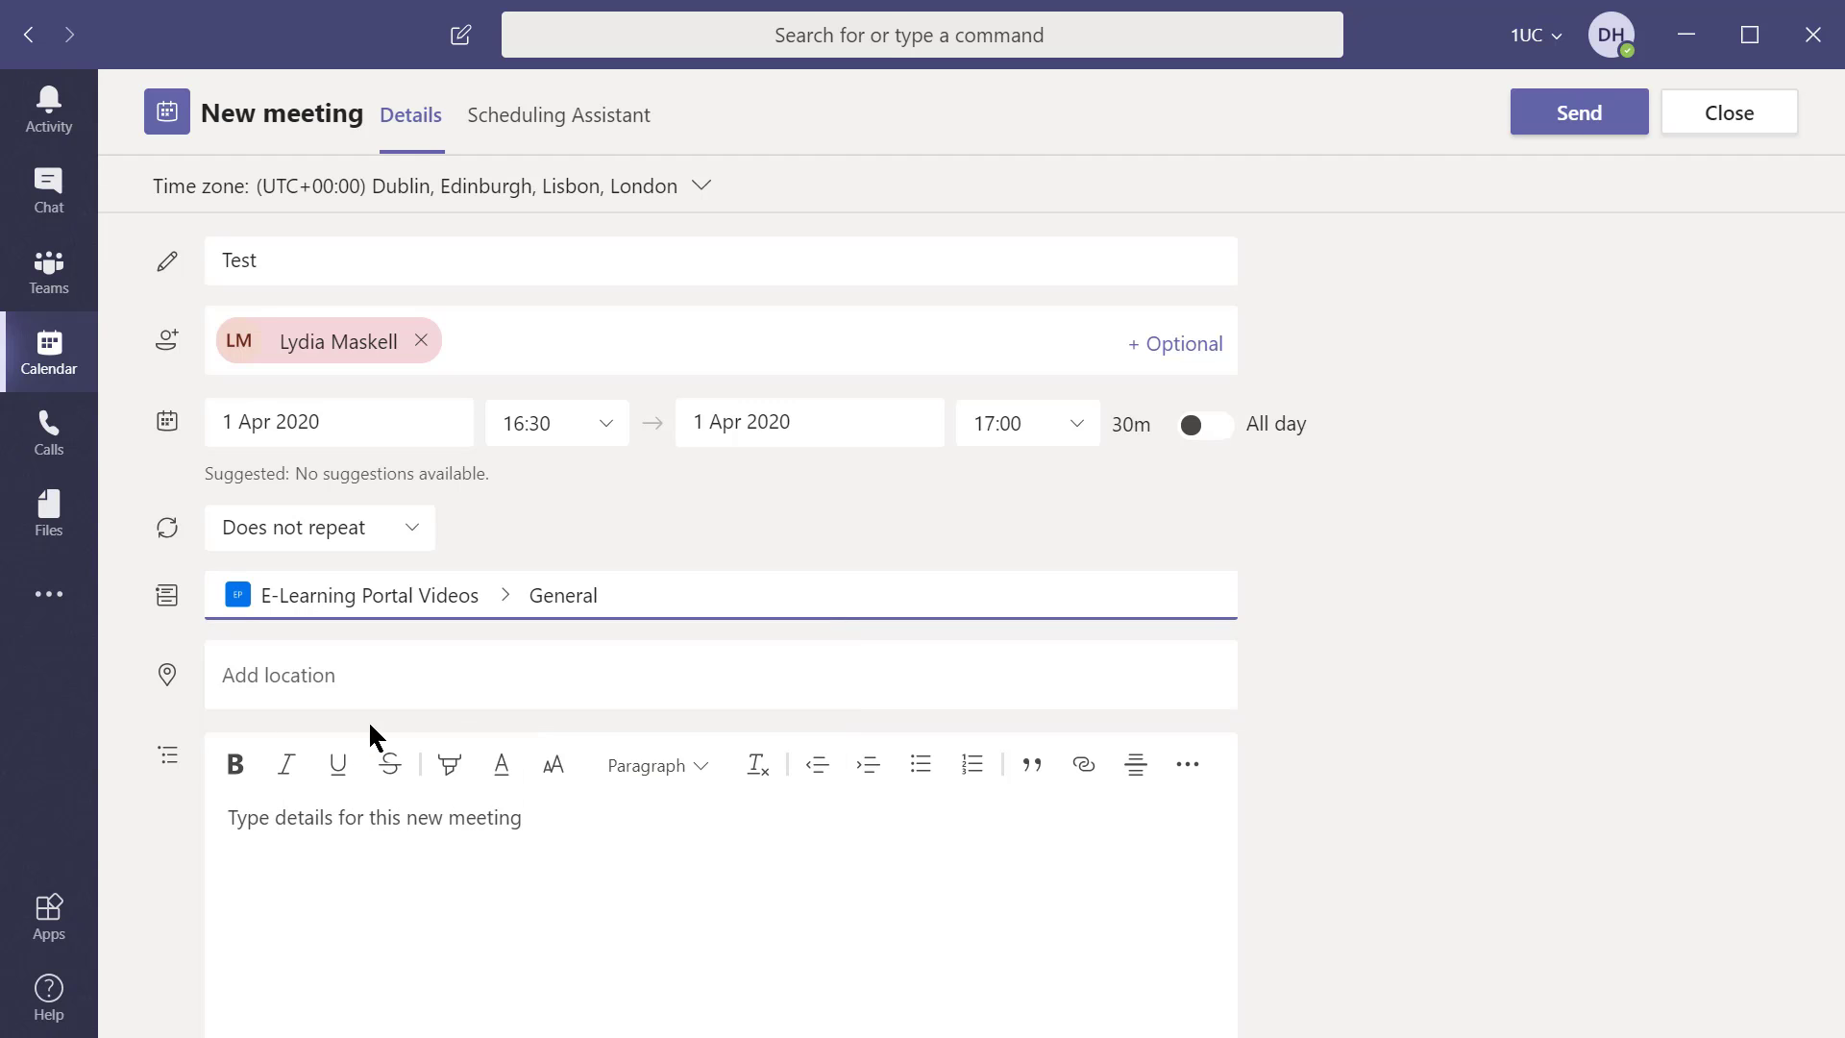
{"action": "left_click", "coordinate": [435, 683]}
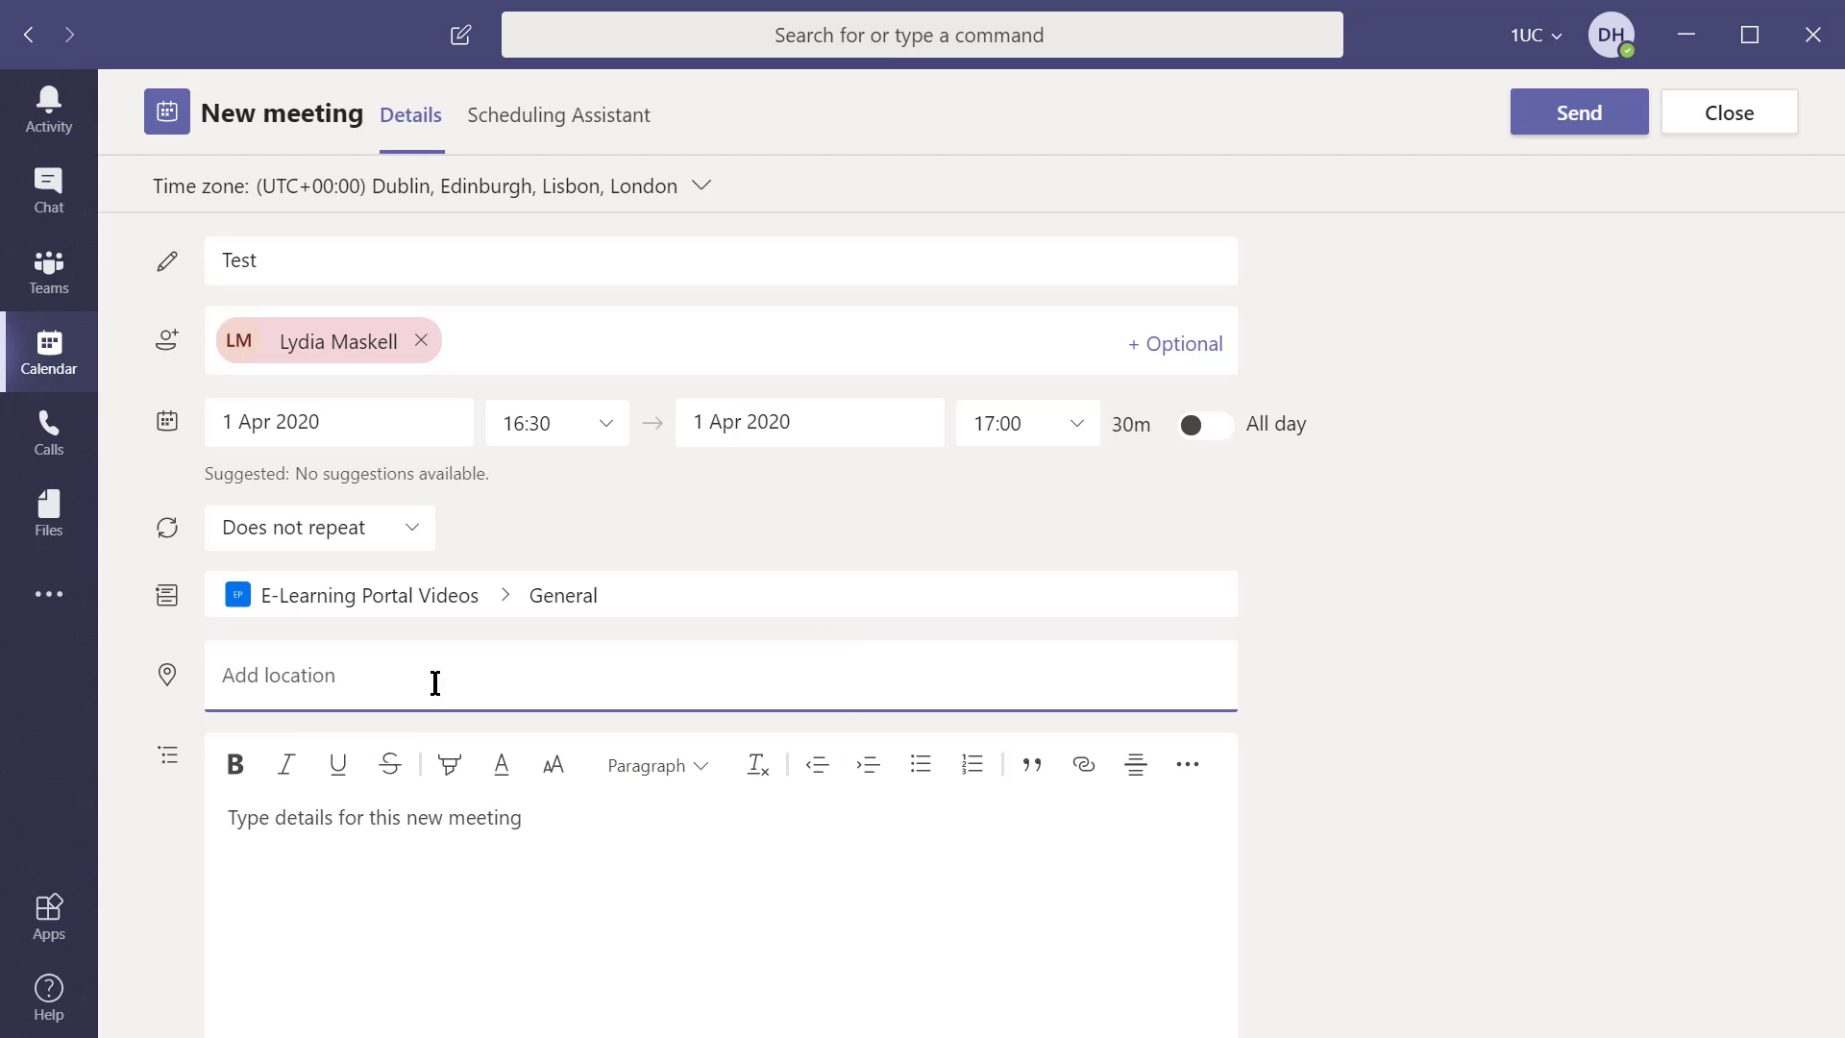
{"action": "type", "text": "teams"}
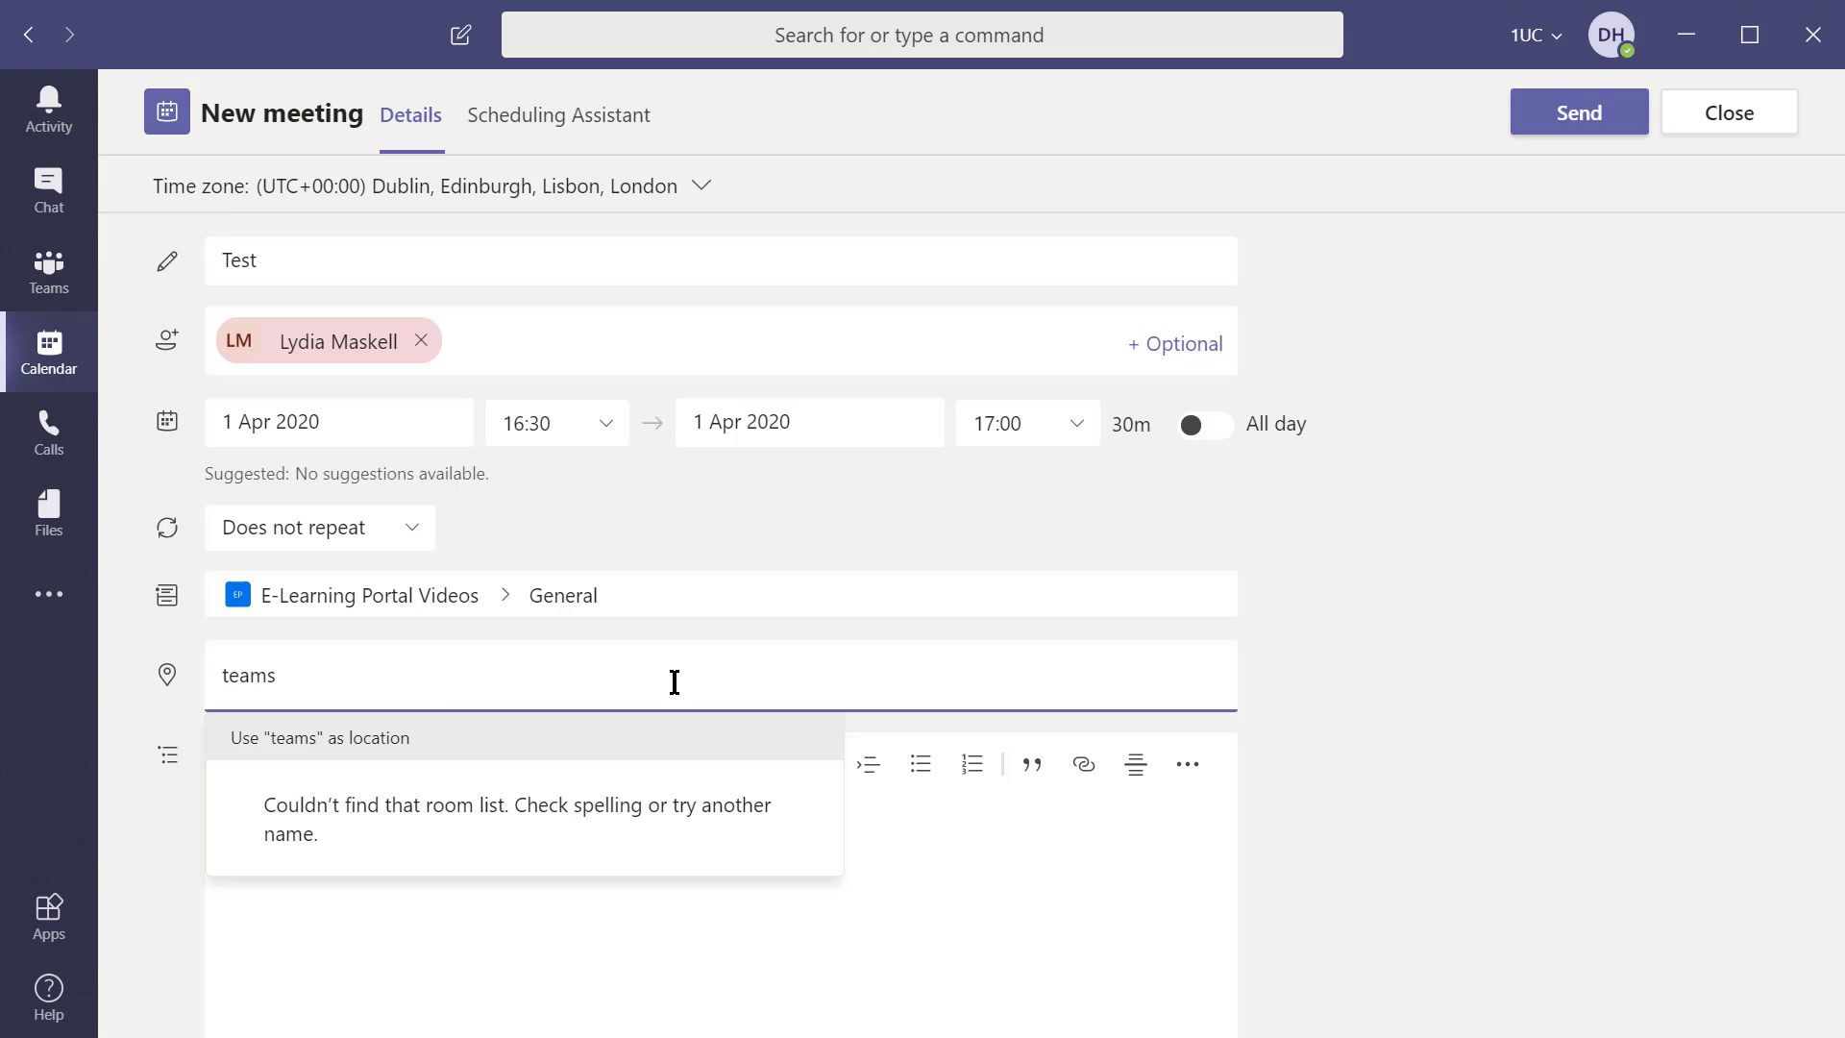
{"action": "key", "text": "Return"}
{"action": "left_click", "coordinate": [1496, 665]}
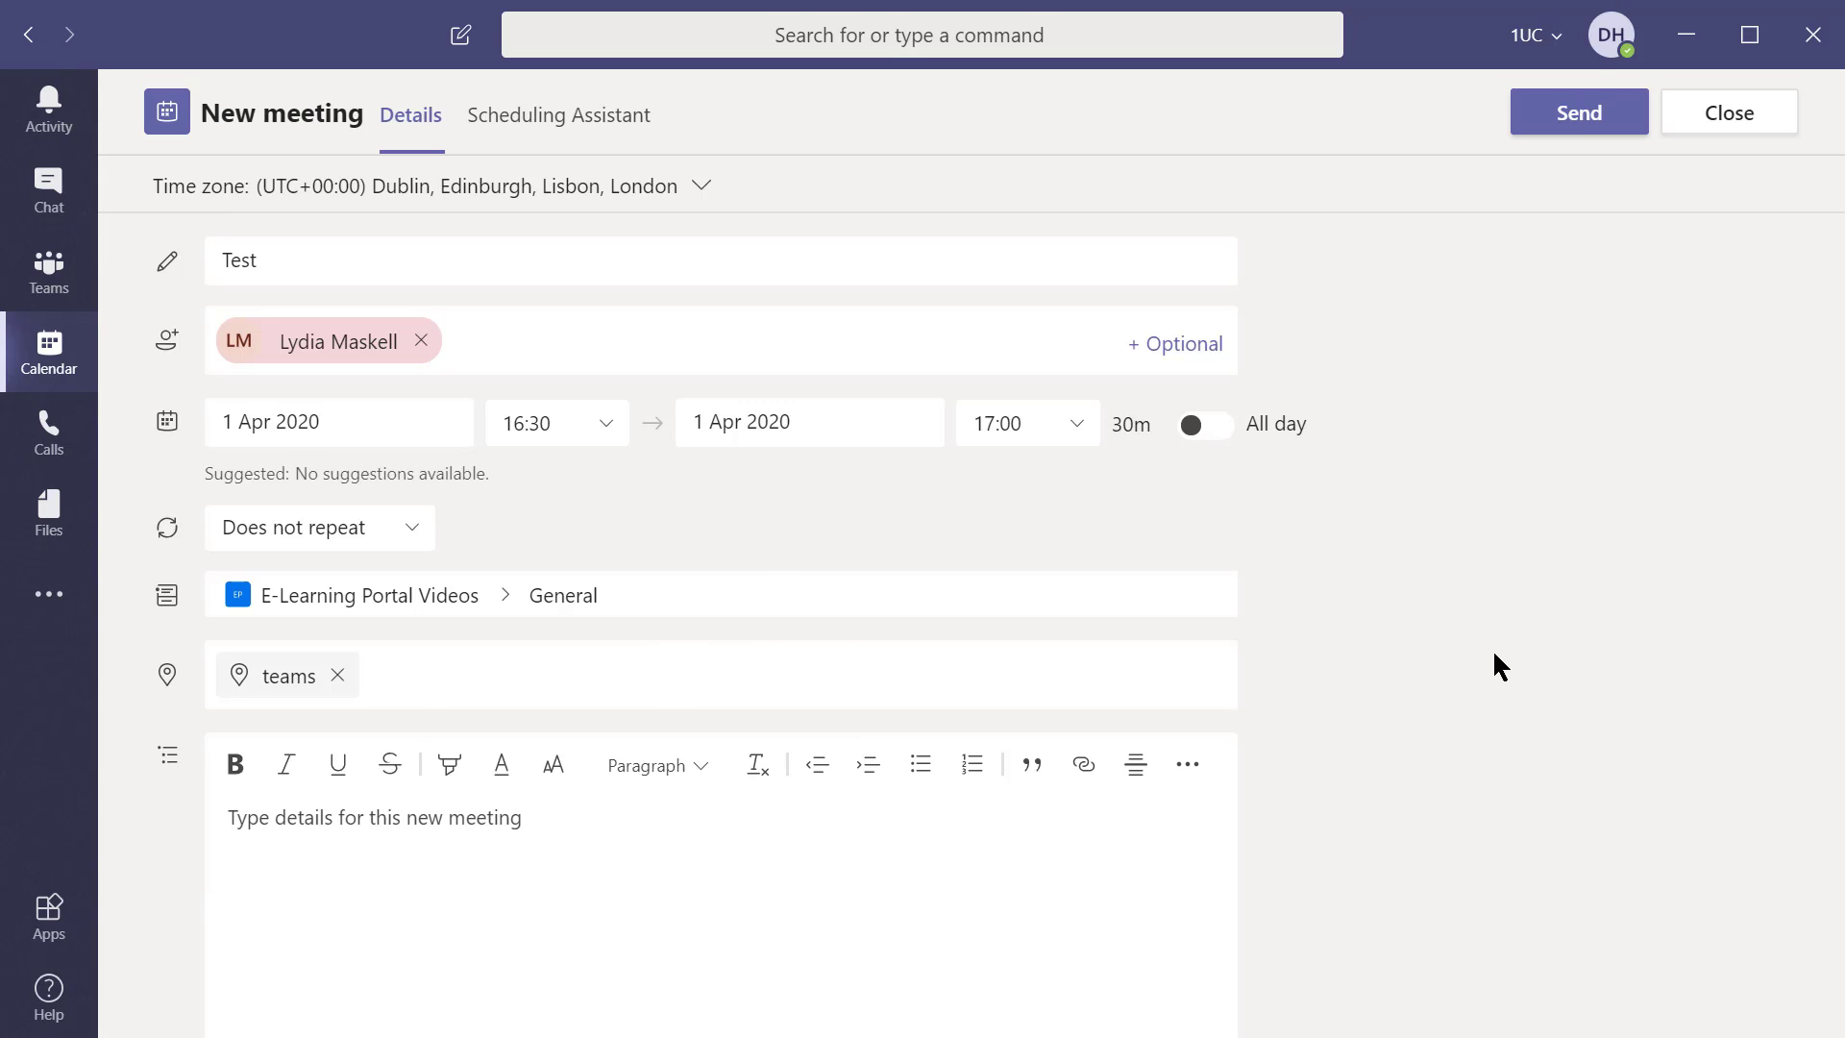
Send the Teams meeting, then open Tuesday's Test Teams Meeting in Outlook and use its join link
{"action": "left_click", "coordinate": [1578, 123]}
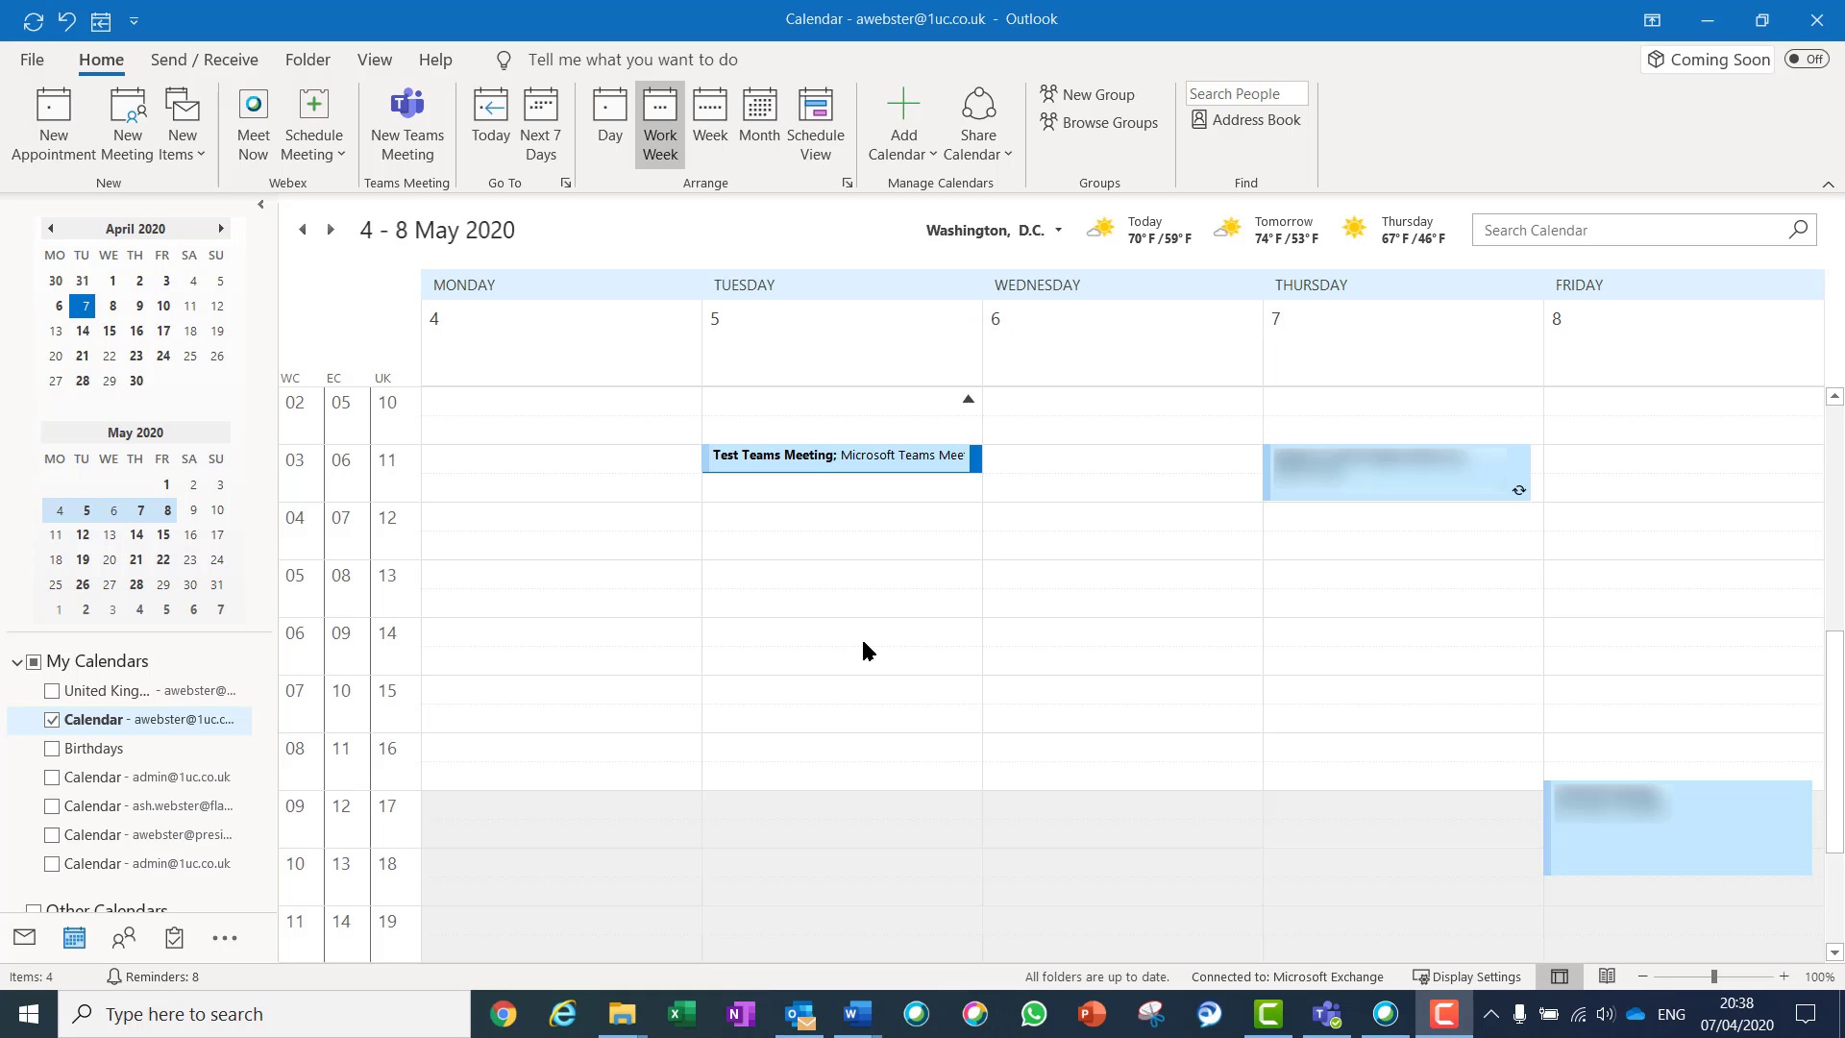
{"action": "double_click", "coordinate": [851, 461]}
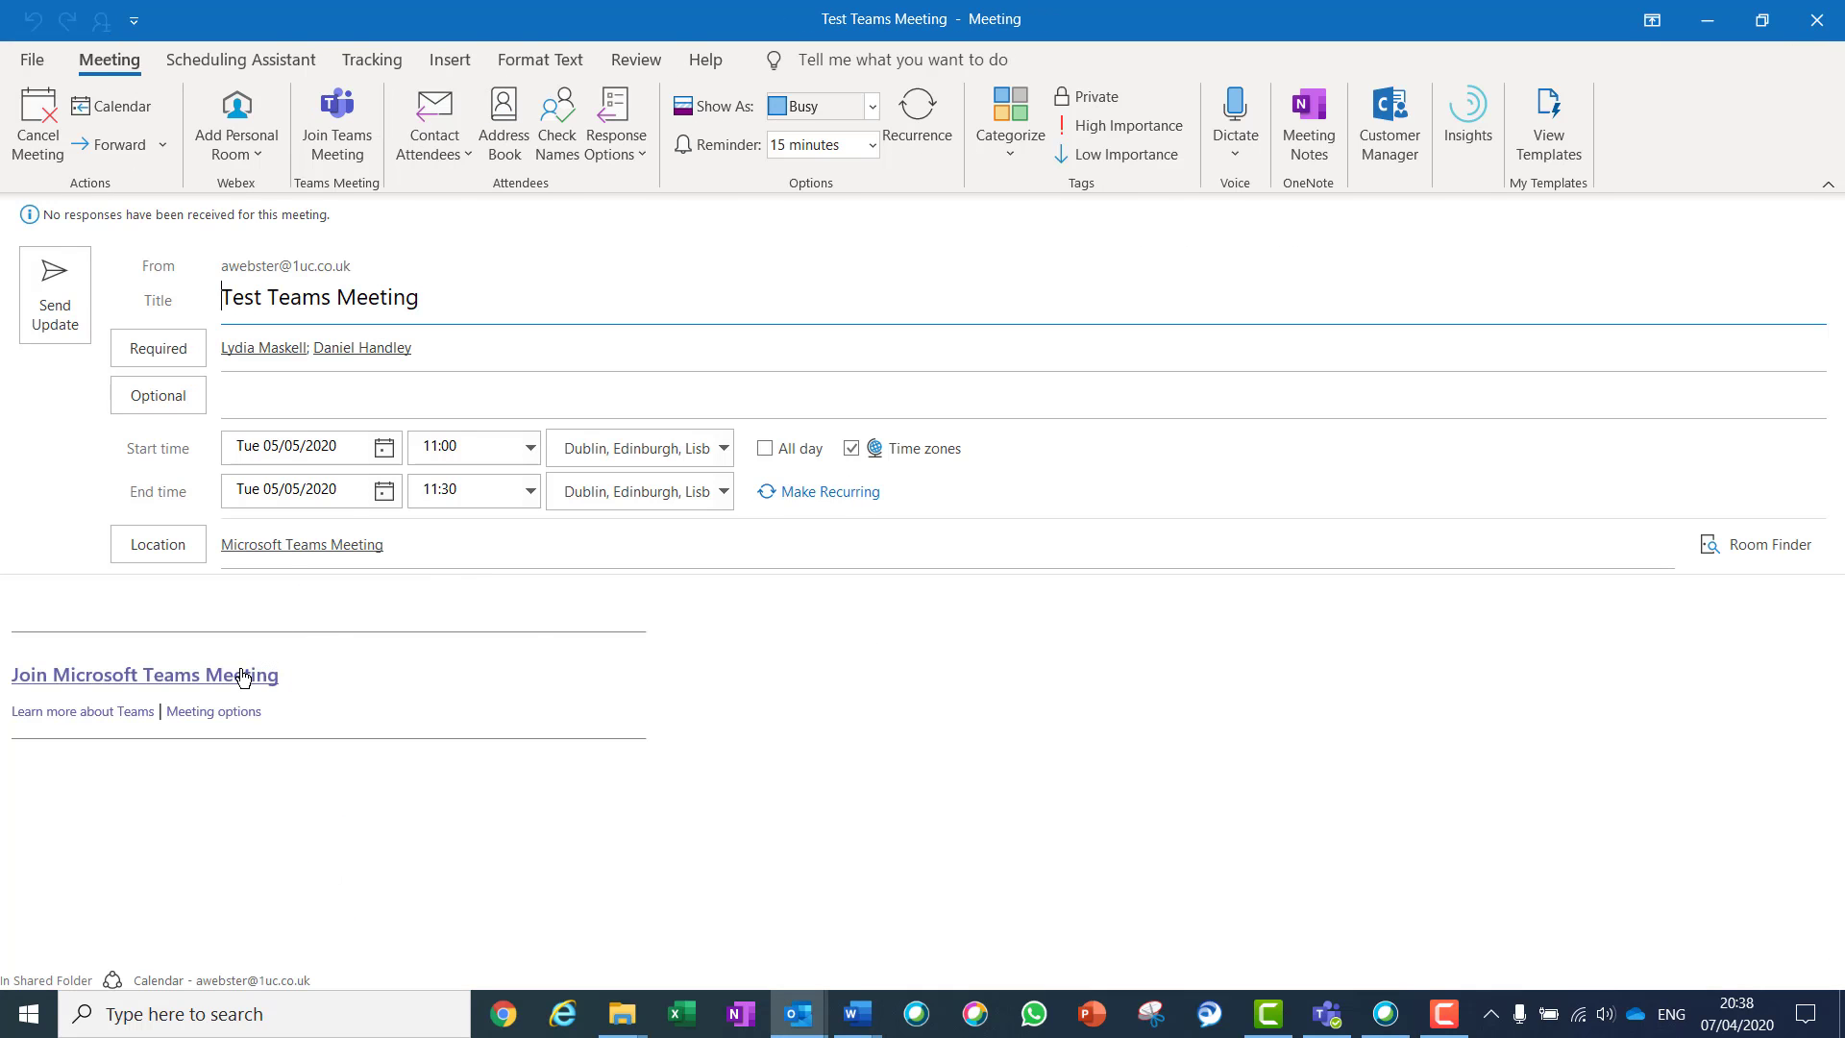
{"action": "left_click", "coordinate": [243, 676], "text": "ctrl"}
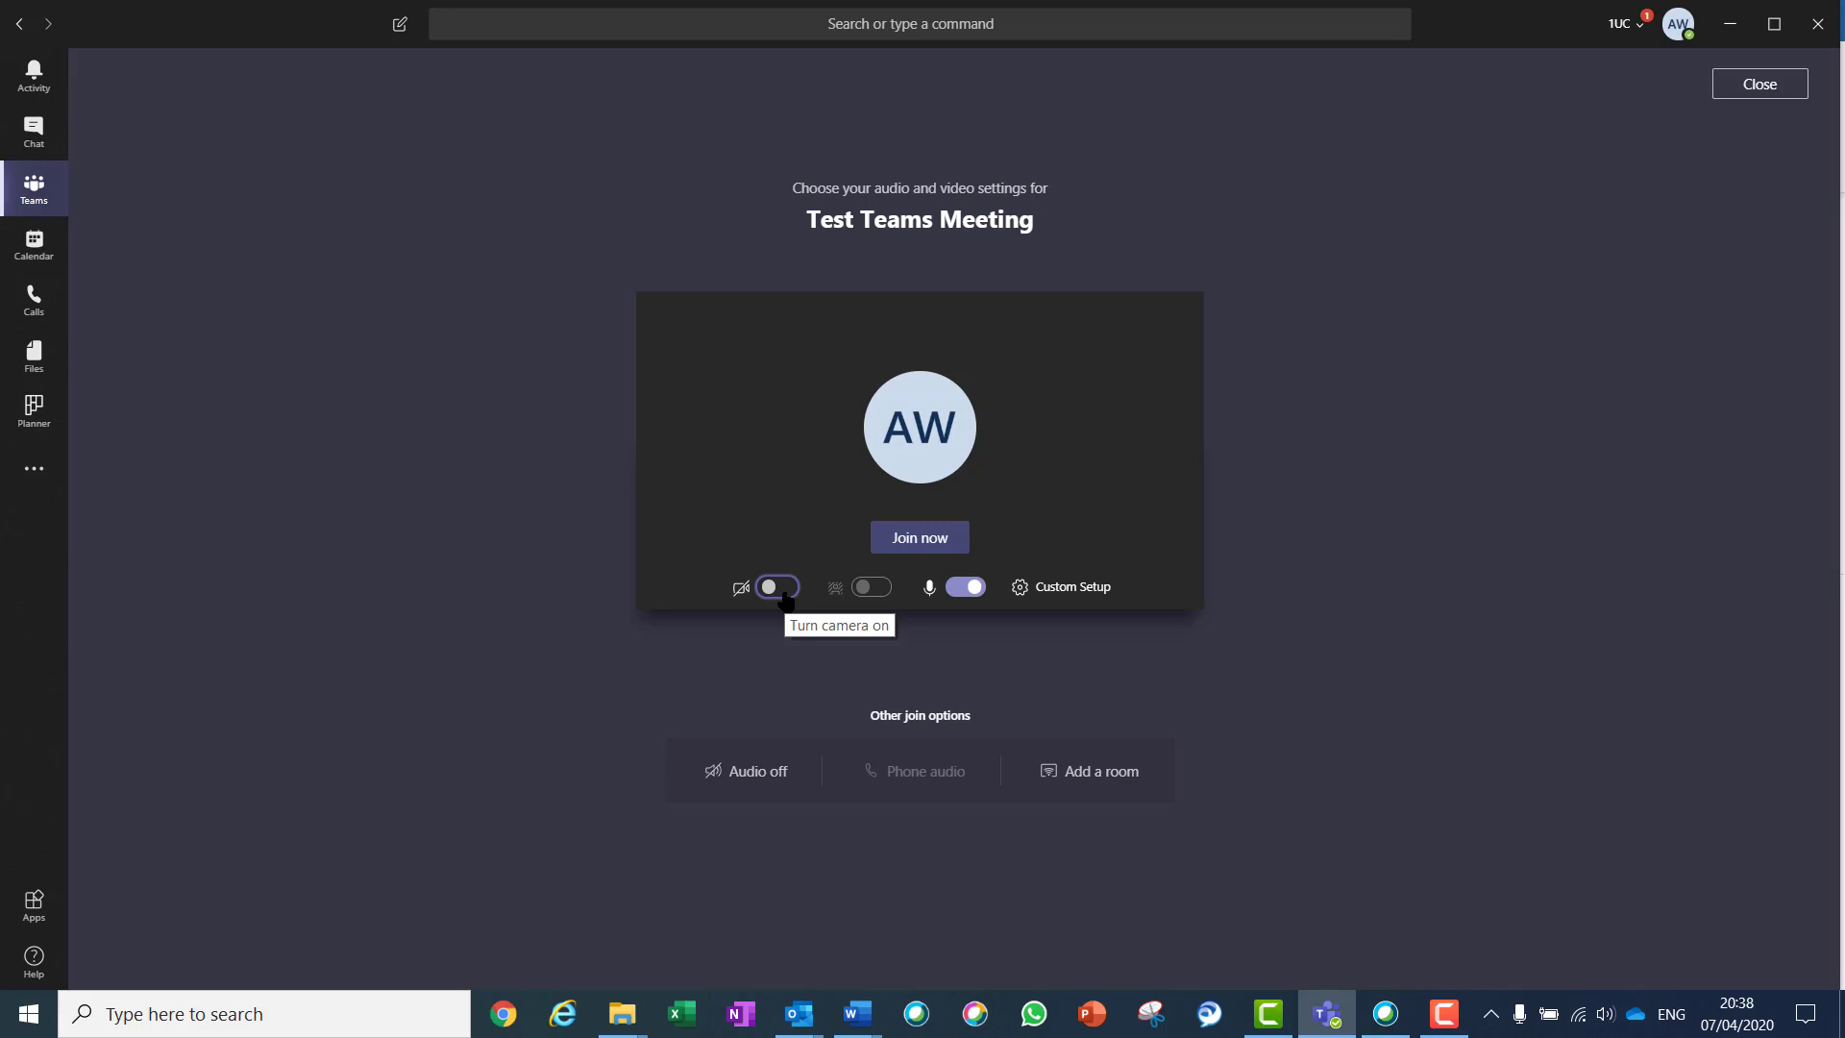
Mute the microphone and bring up the Custom Setup device settings
{"action": "left_click", "coordinate": [969, 598]}
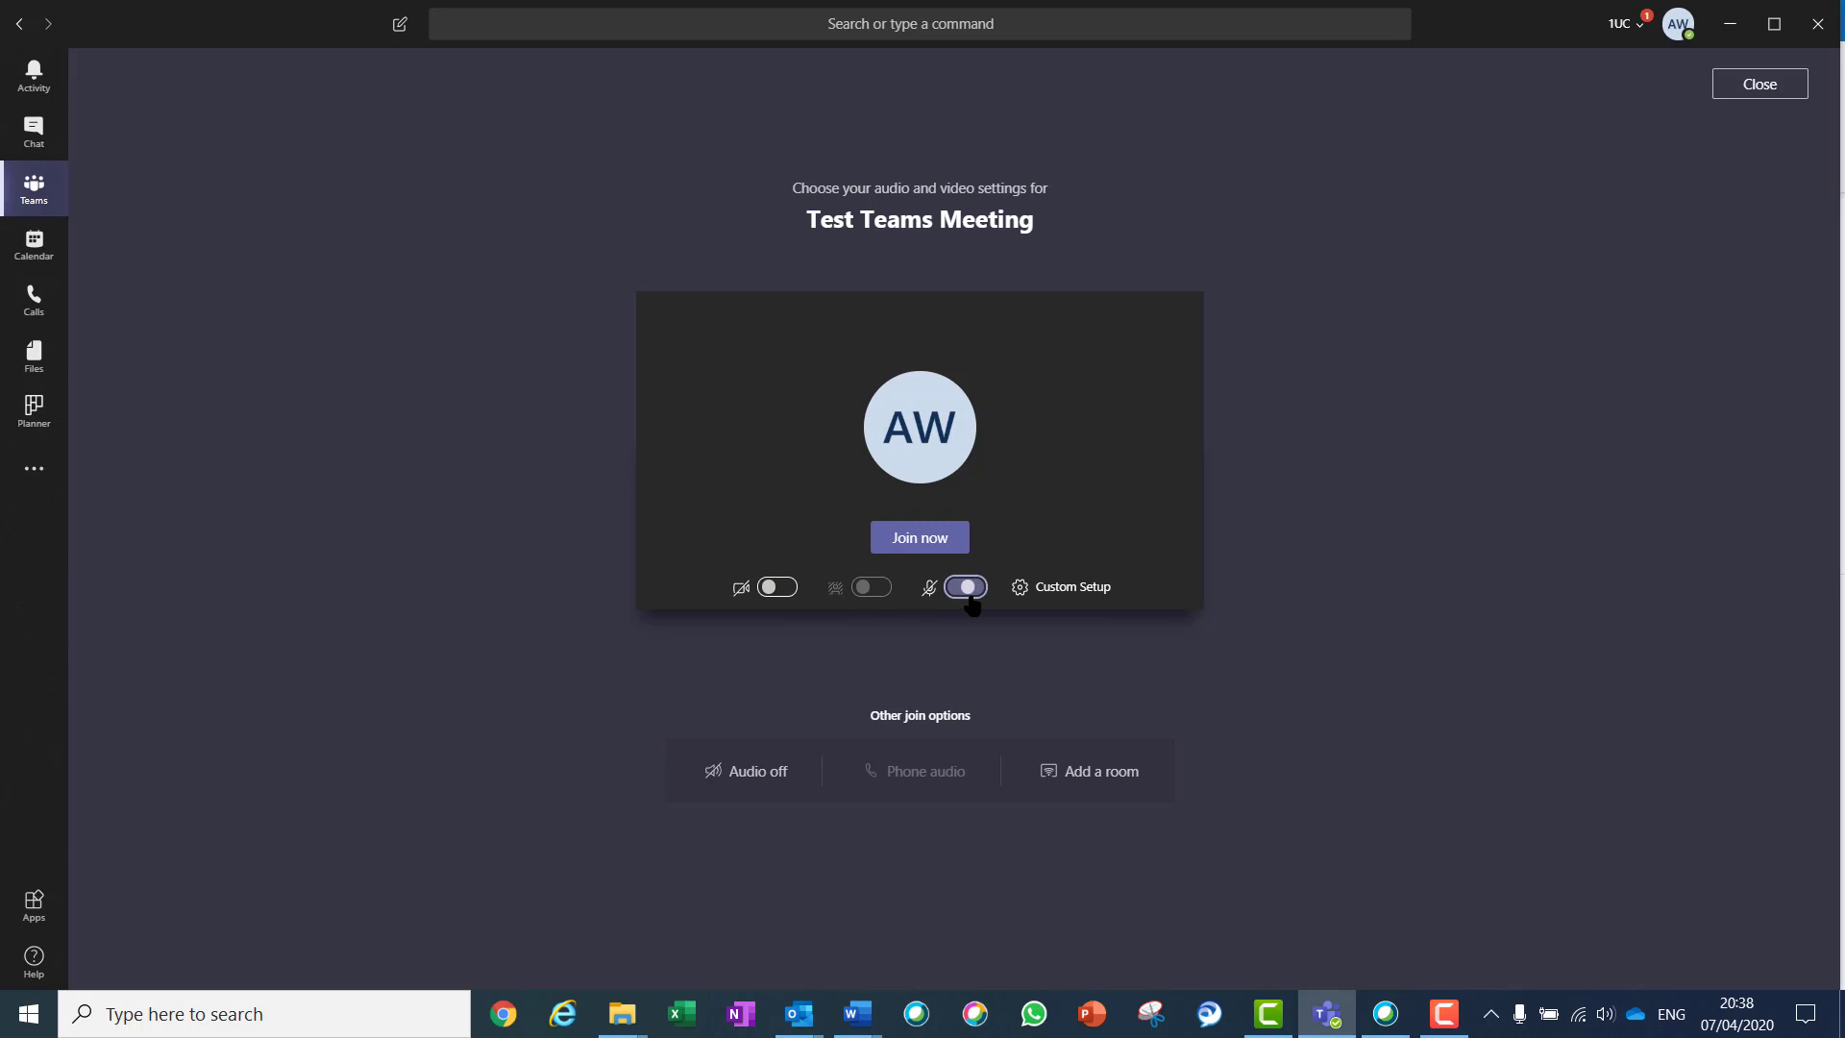
{"action": "mouse_move", "coordinate": [1024, 588]}
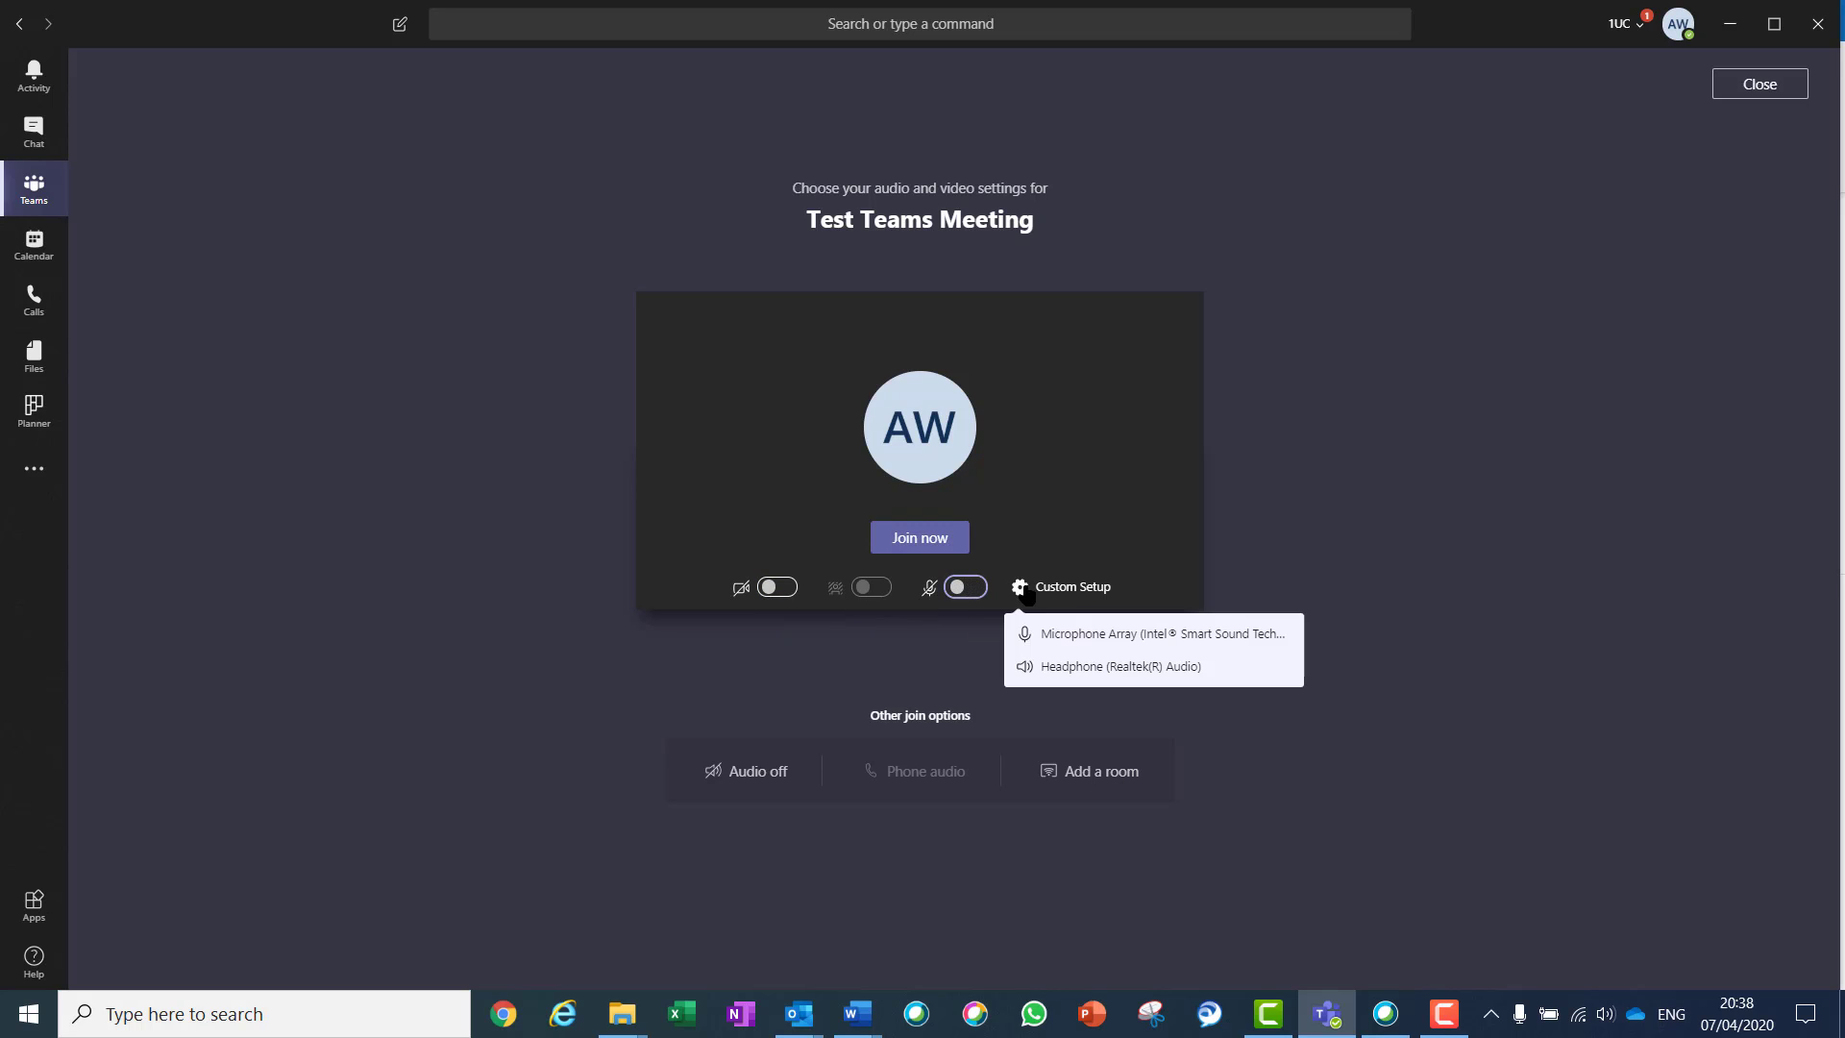
{"action": "left_click", "coordinate": [1069, 590]}
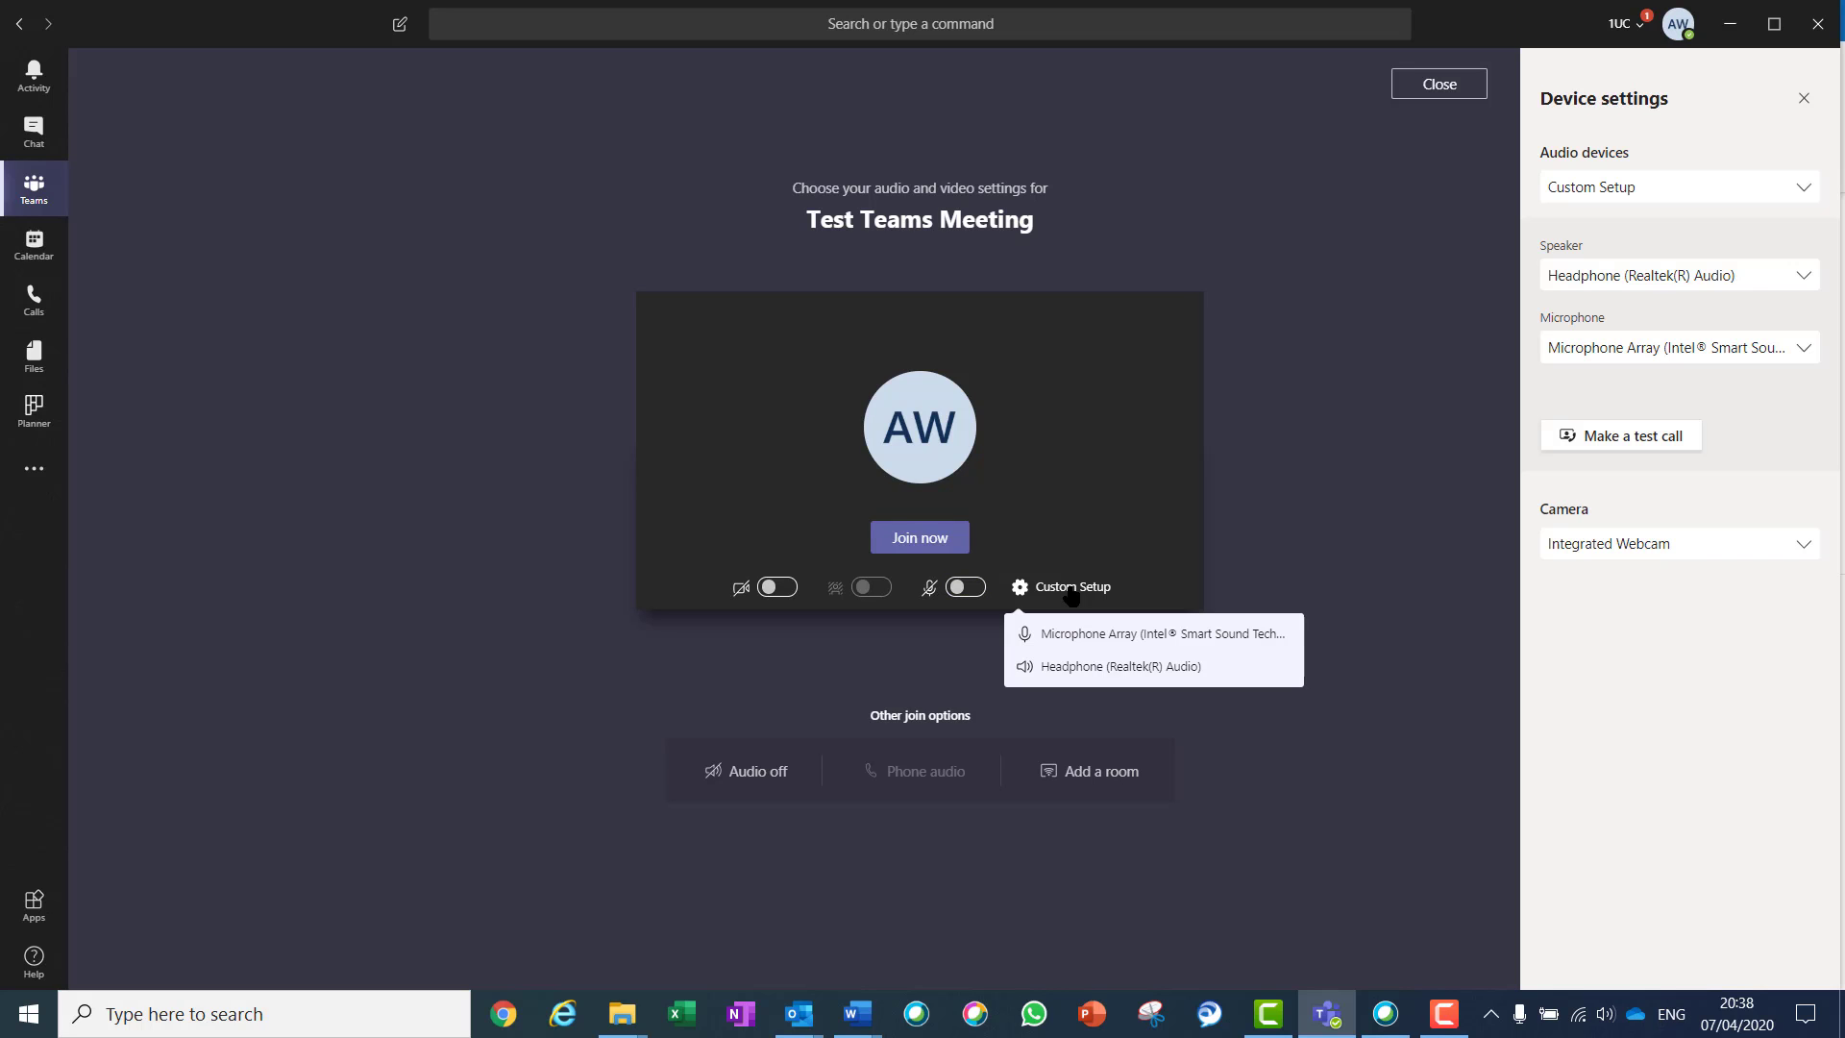
Check the audio device, speaker and microphone choices without changes, then join the meeting
{"action": "left_click", "coordinate": [1713, 205]}
{"action": "left_click", "coordinate": [1710, 203]}
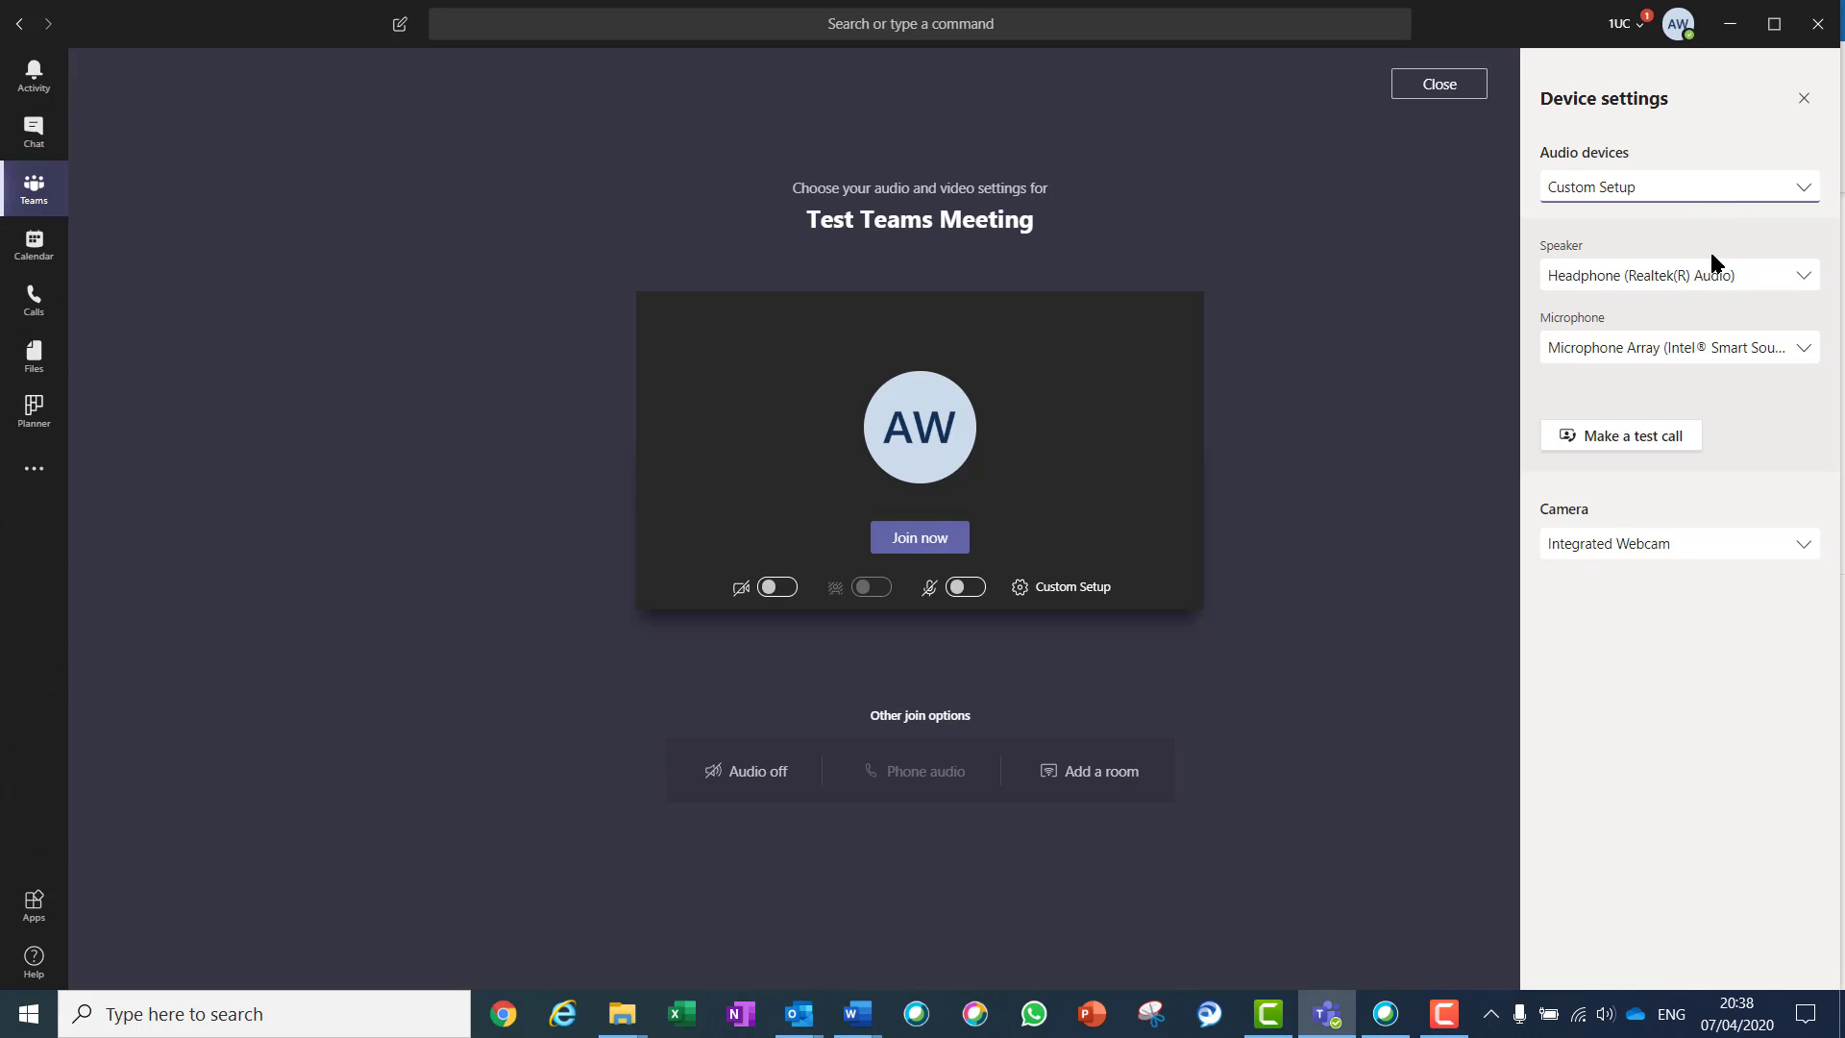
{"action": "left_click", "coordinate": [1713, 276]}
{"action": "left_click", "coordinate": [1713, 277]}
{"action": "left_click", "coordinate": [1711, 353]}
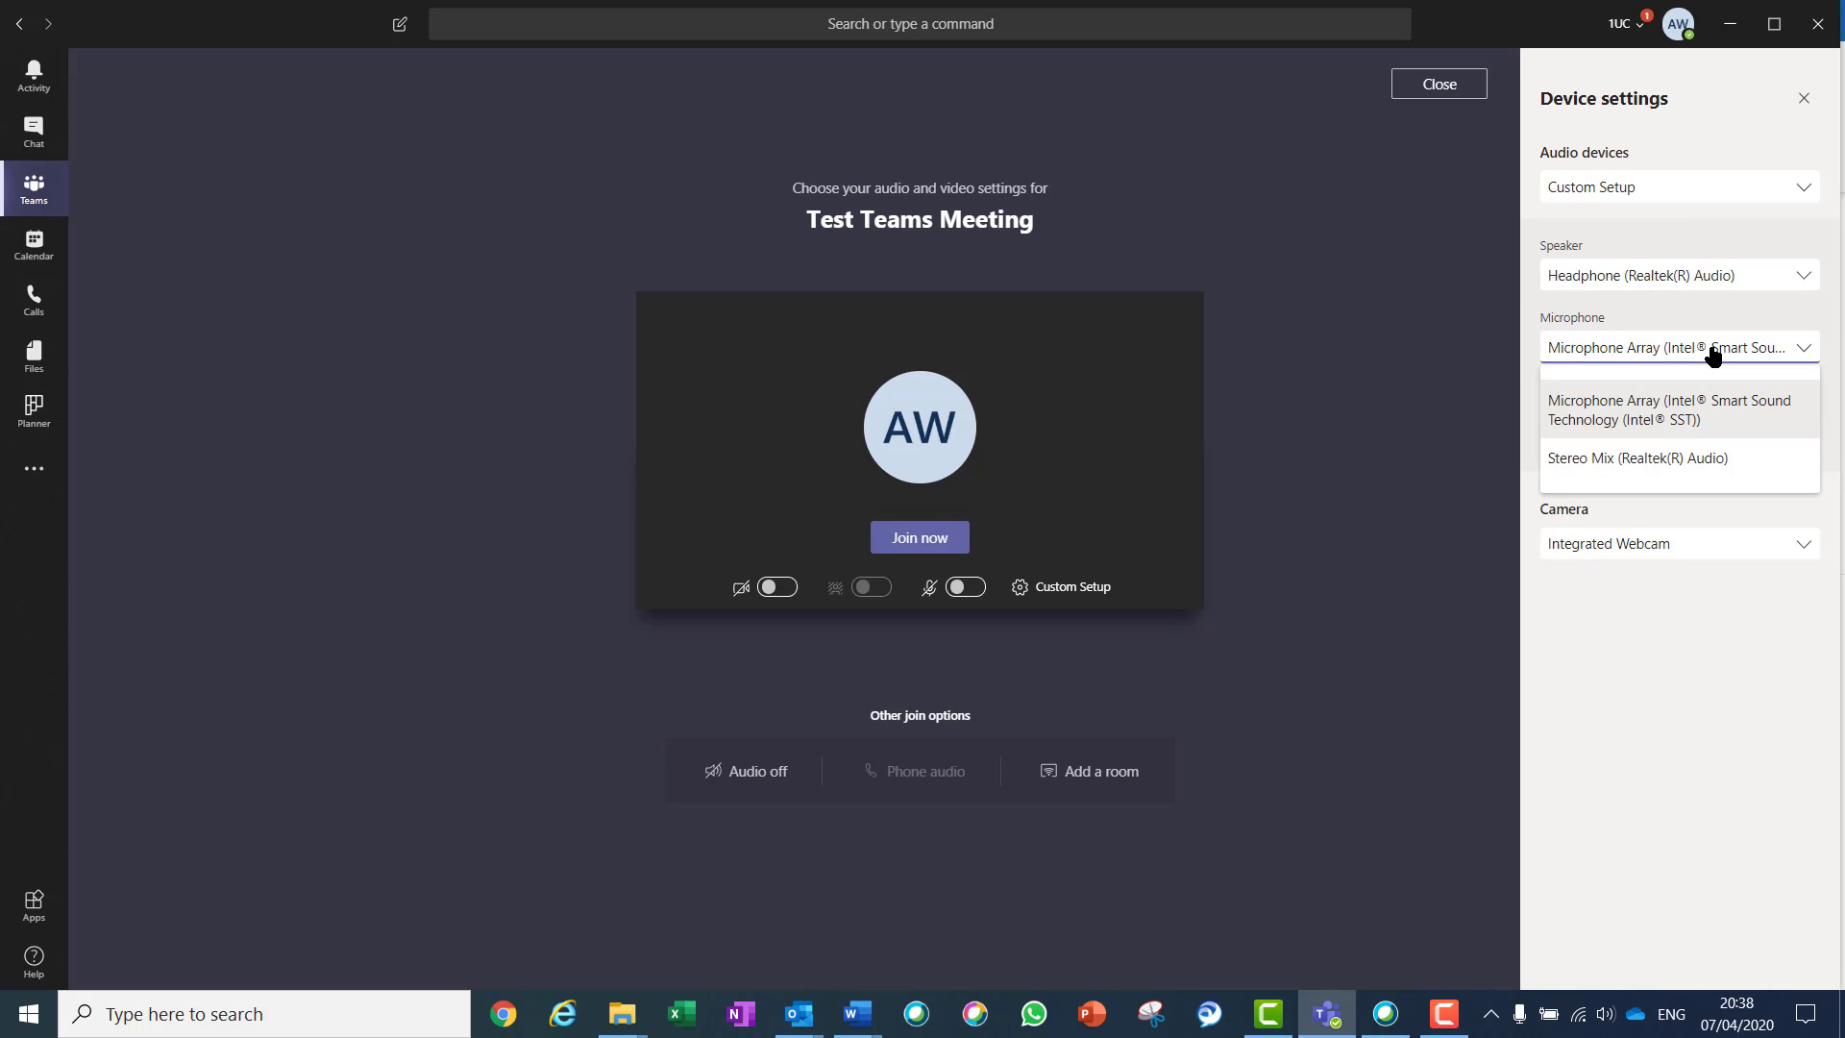
{"action": "left_click", "coordinate": [1712, 354]}
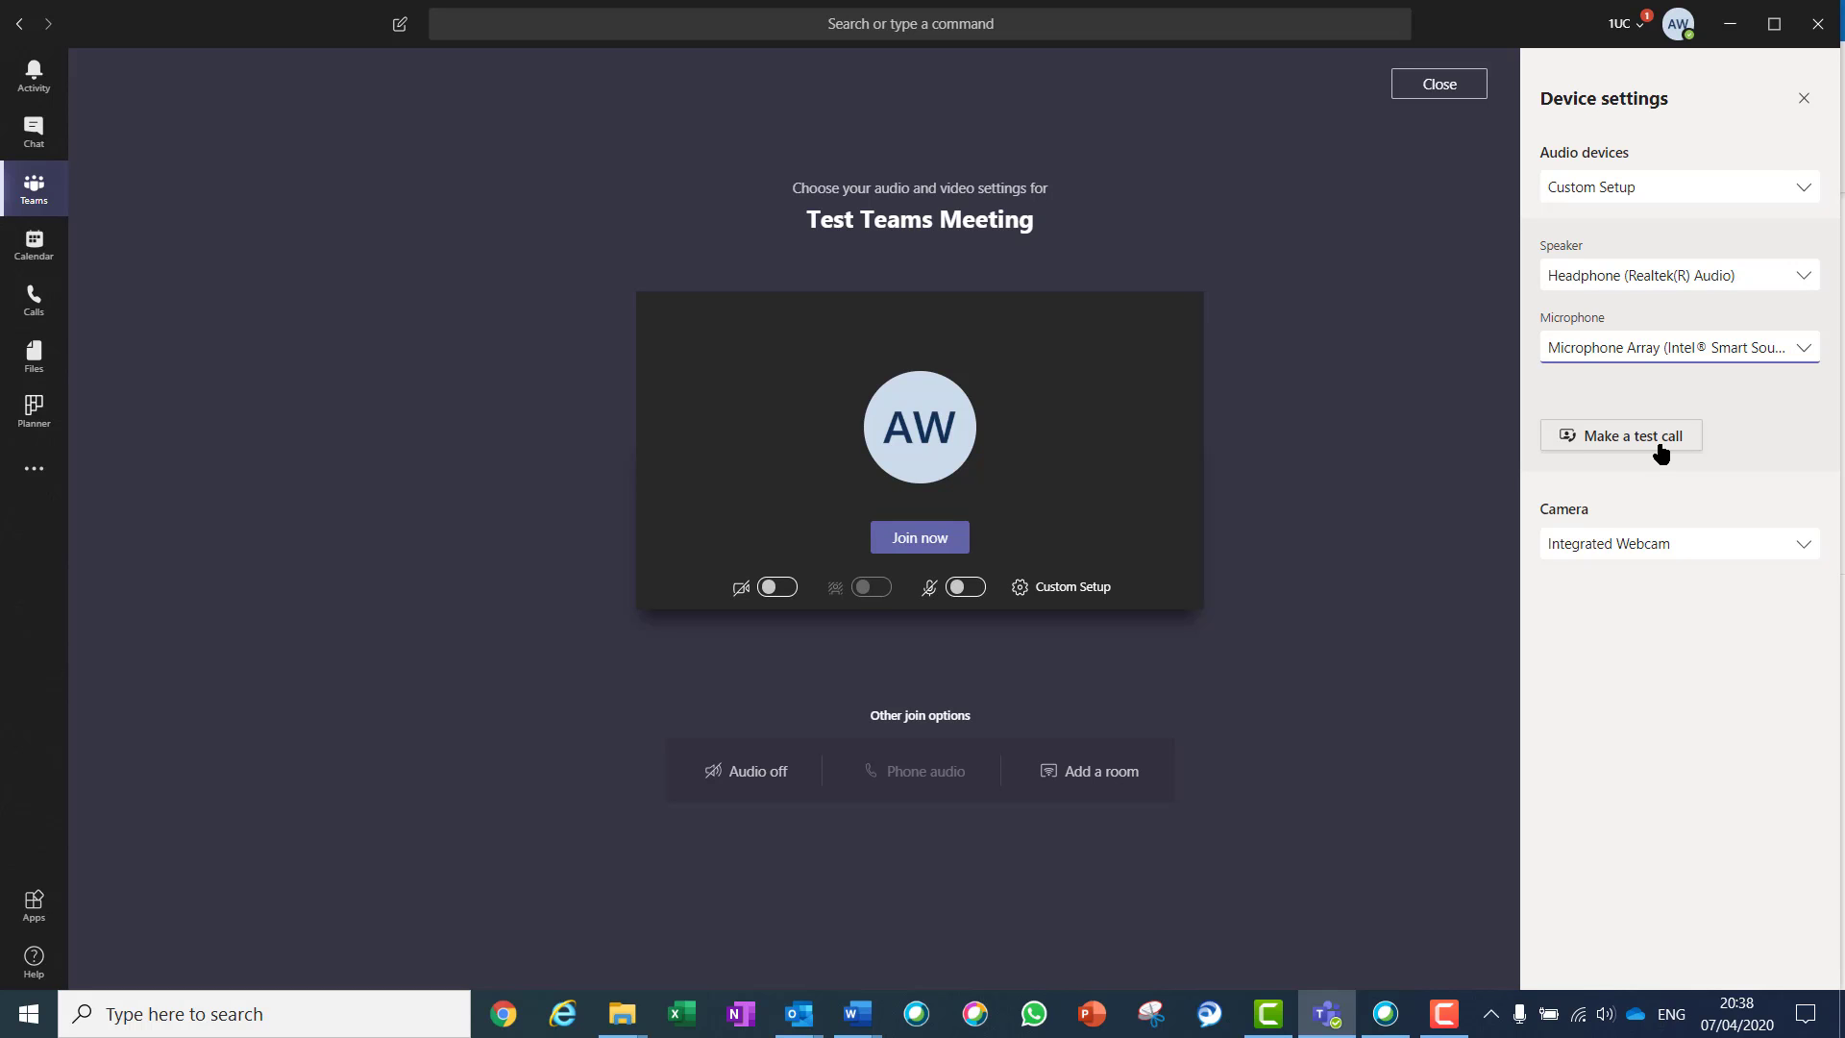
{"action": "left_click", "coordinate": [892, 538]}
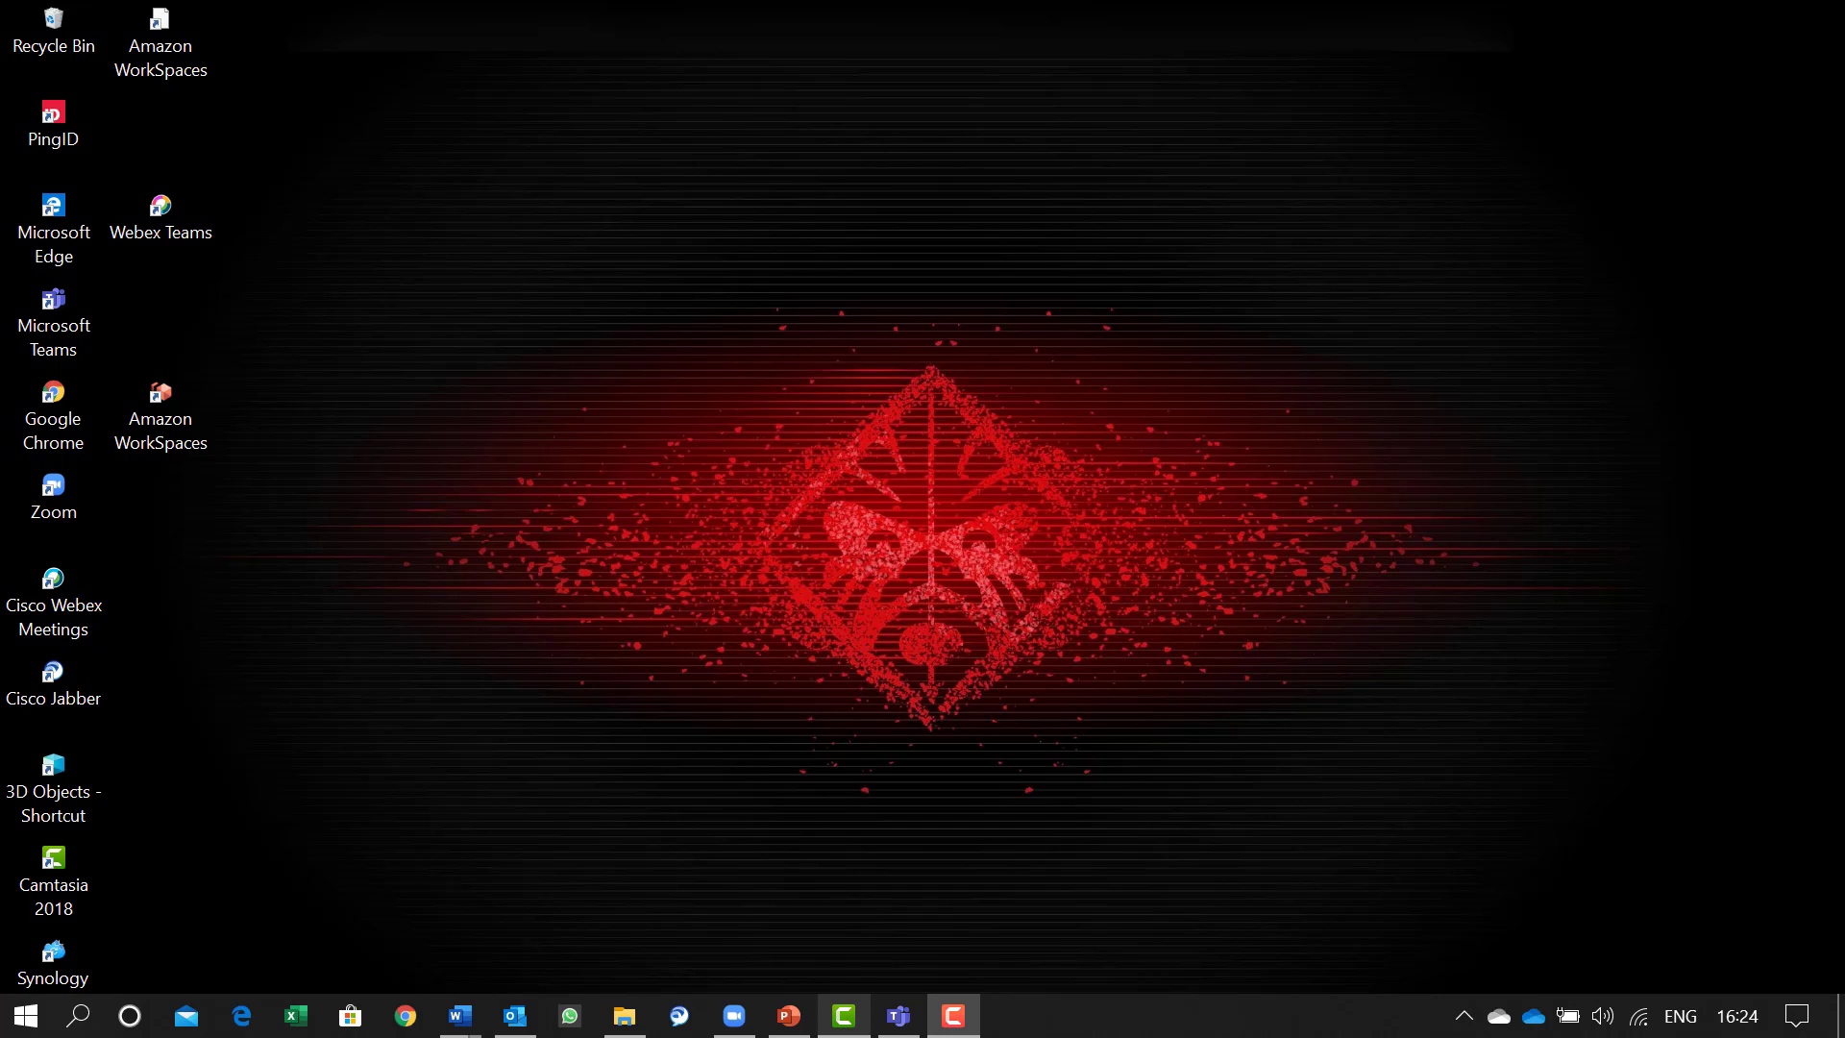
Join the 1 April Test meeting from the Teams calendar with microphone on and camera off
{"action": "left_click", "coordinate": [896, 1016]}
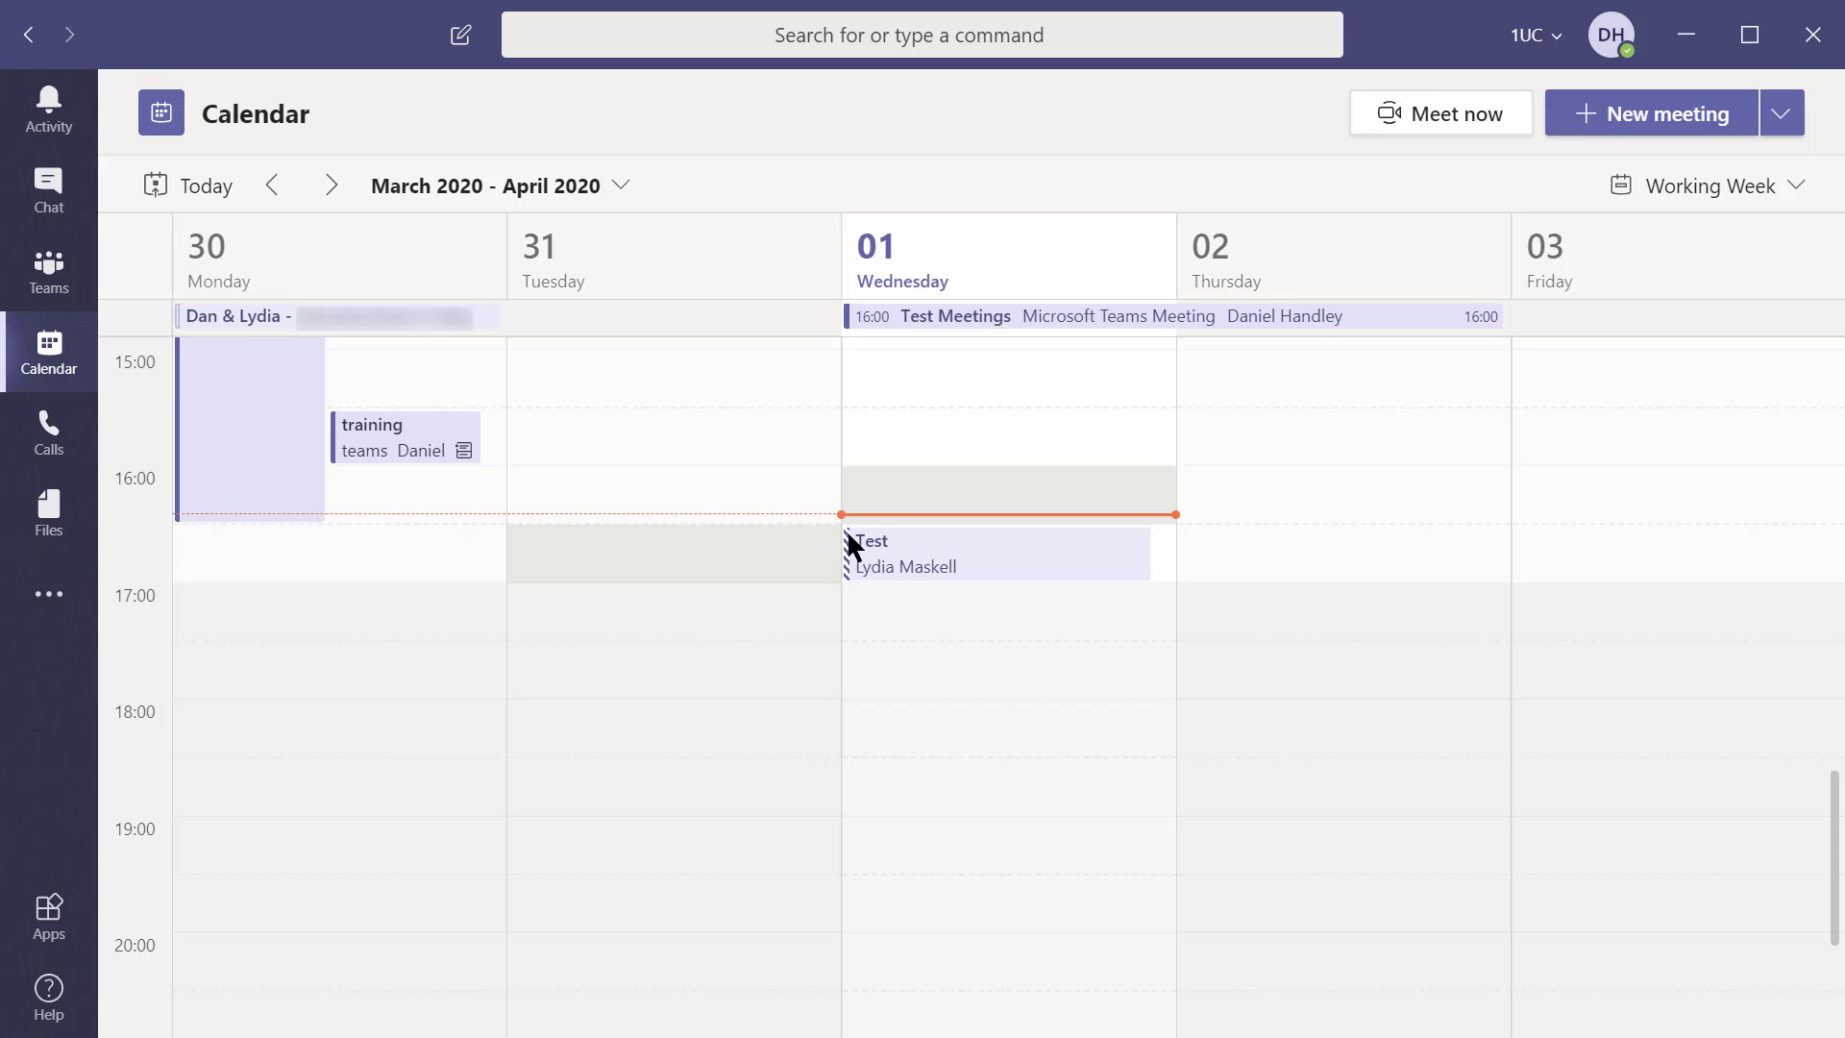
{"action": "left_click", "coordinate": [927, 566]}
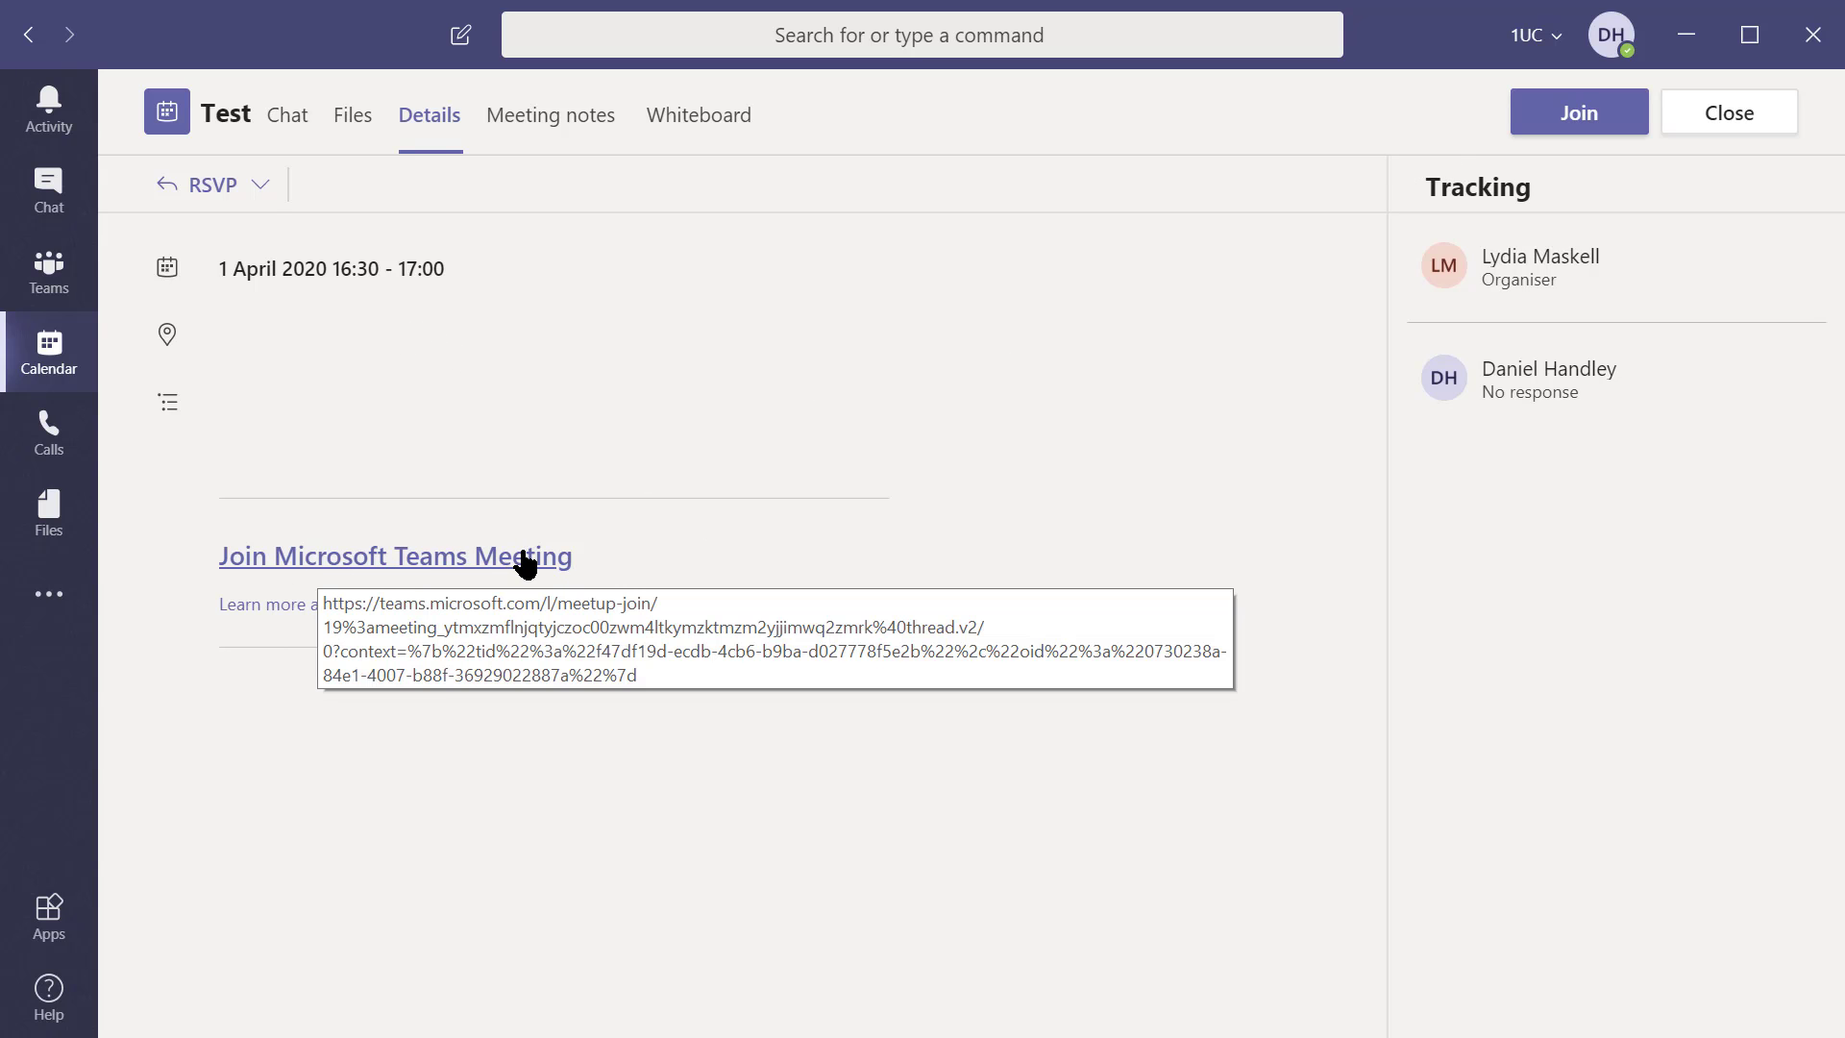
{"action": "left_click", "coordinate": [1564, 123]}
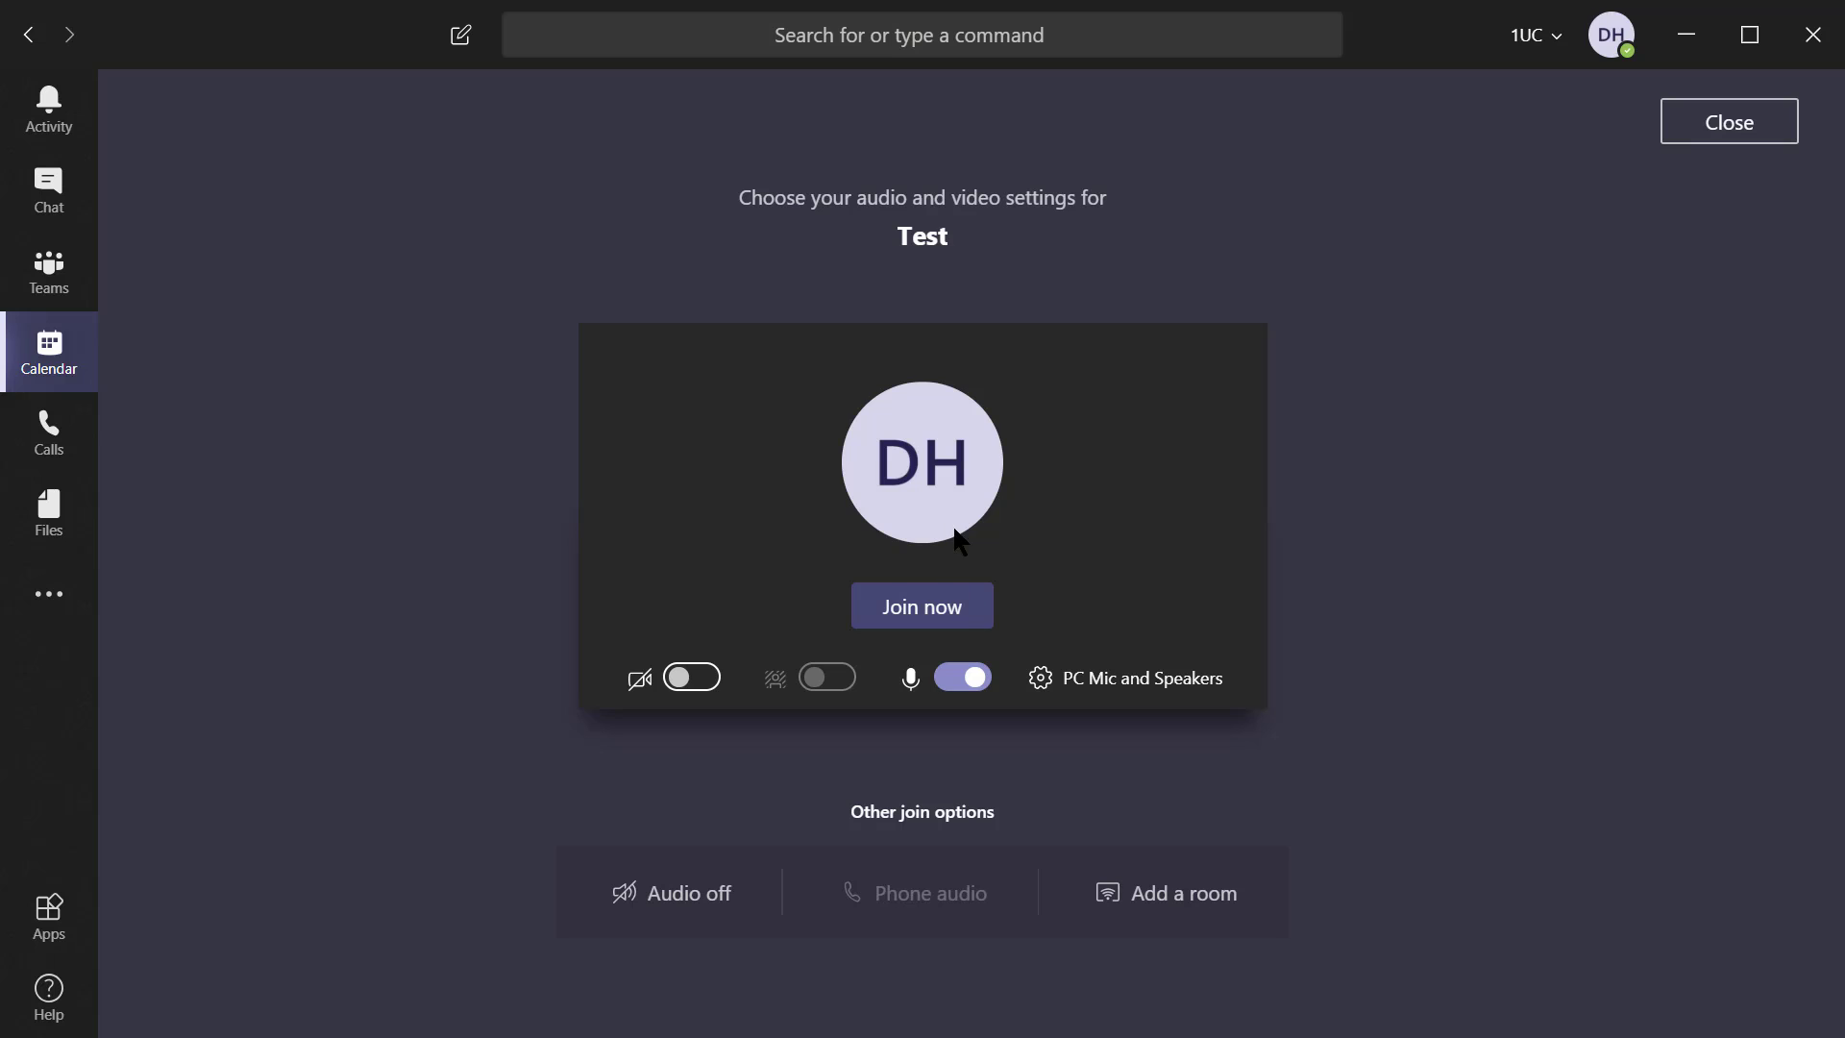
{"action": "left_click", "coordinate": [949, 620]}
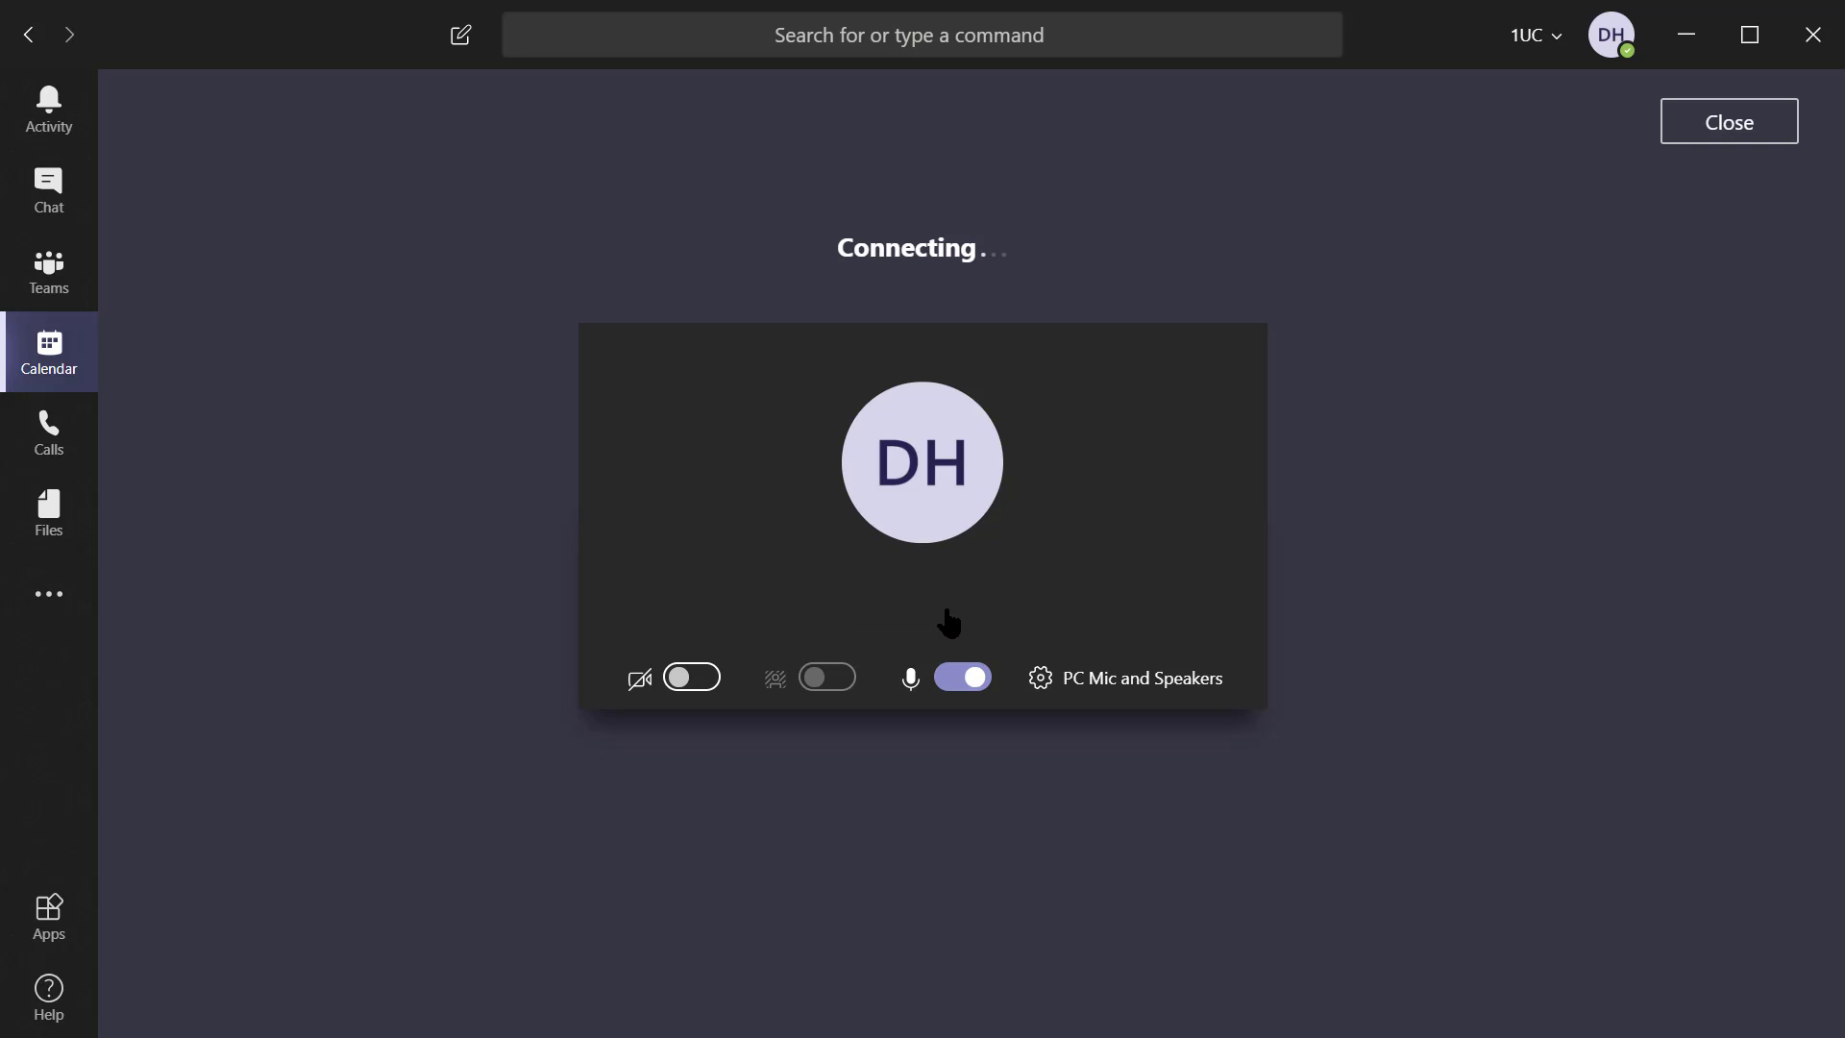